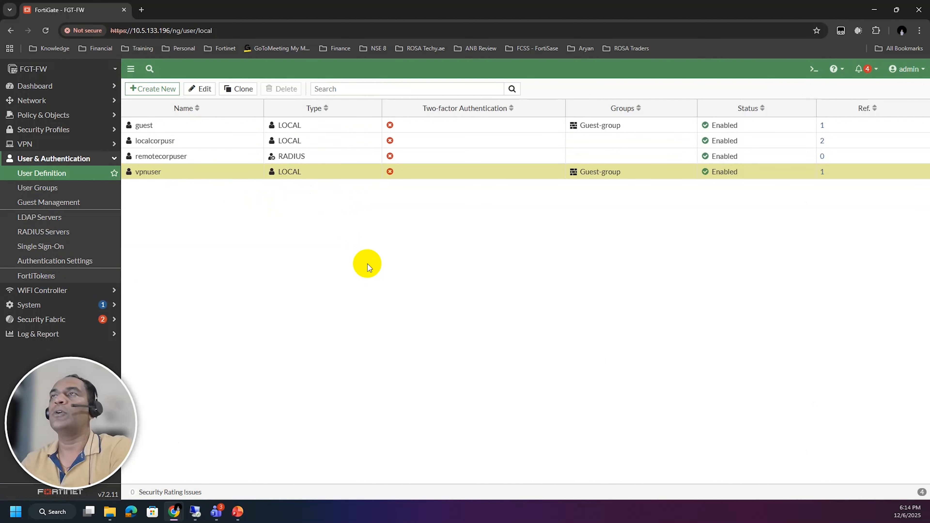
click(38, 187)
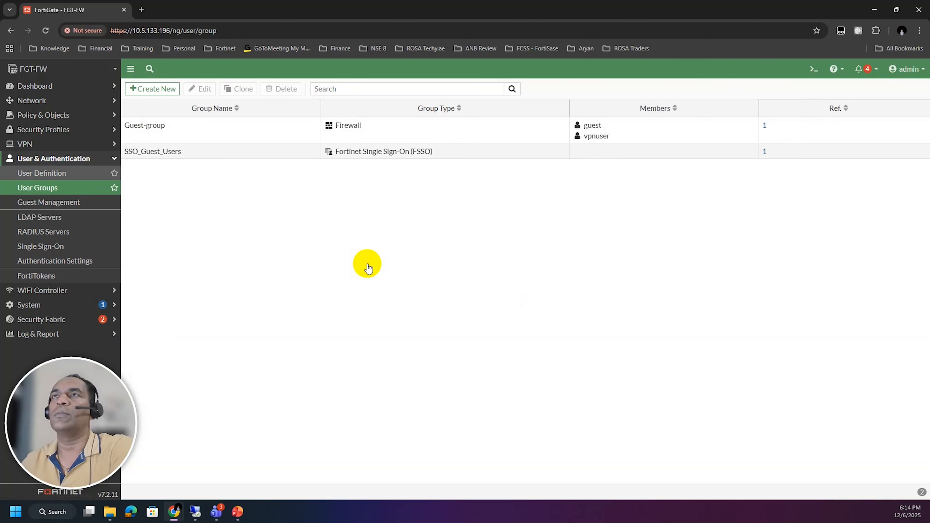
click(41, 173)
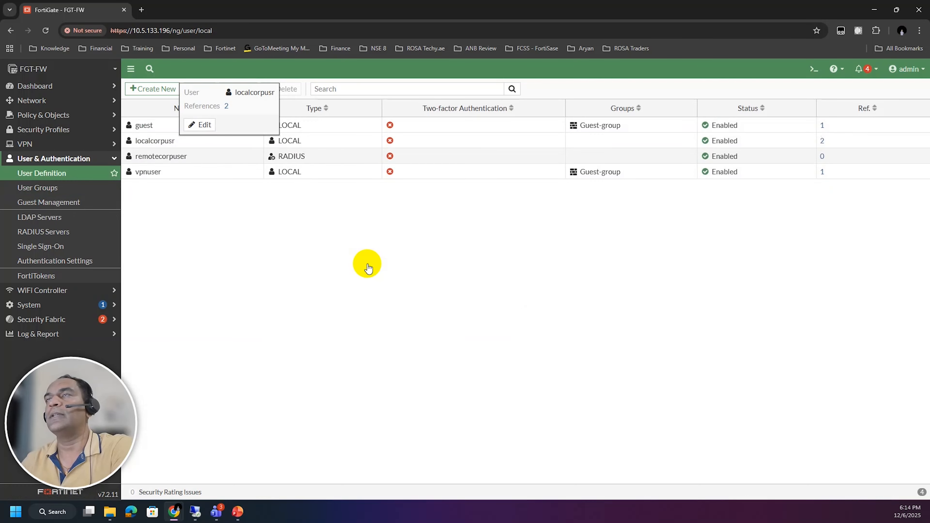
click(155, 141)
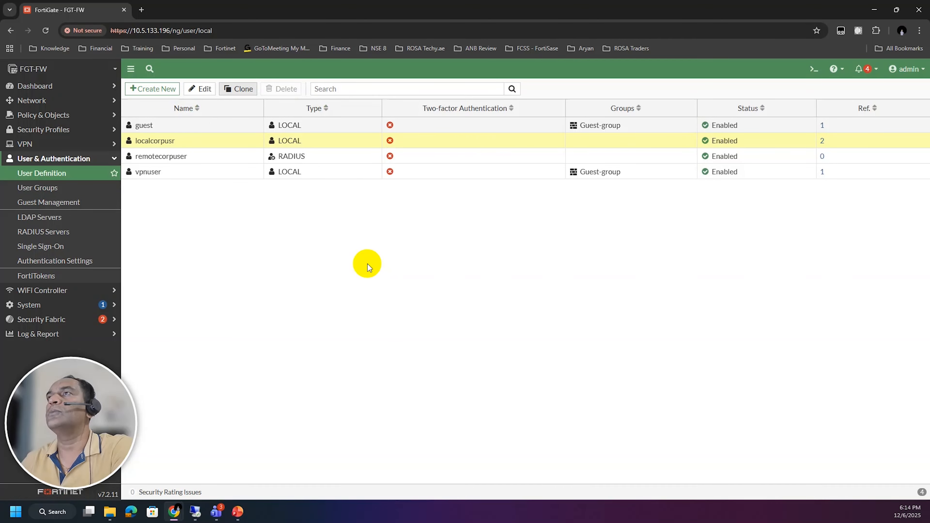
Create an enabled local user named localuser1, enter the account password, and leave two-factor authentication and the user group off
click(152, 89)
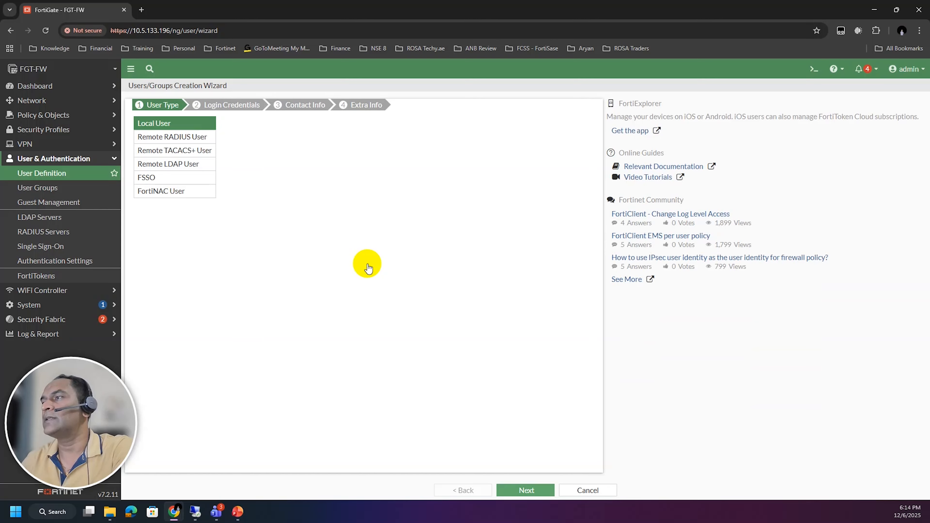
click(526, 490)
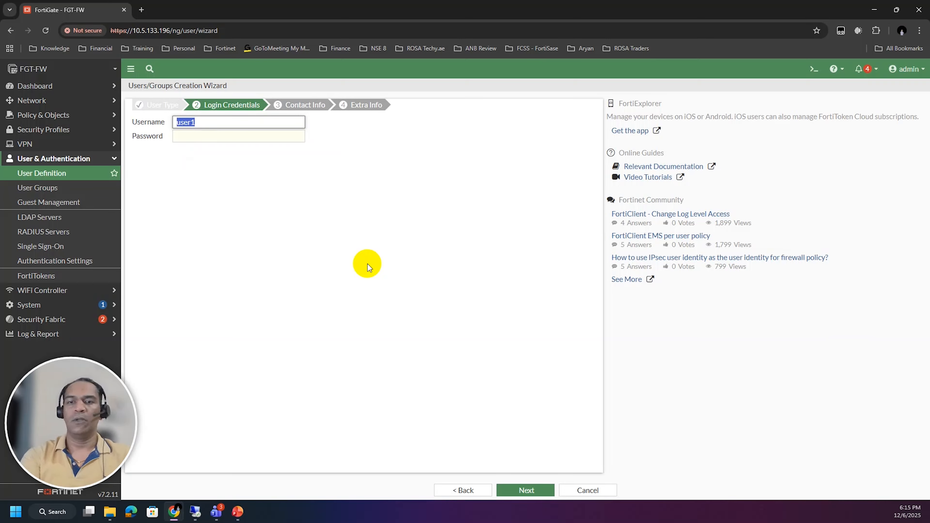
key(Tab)
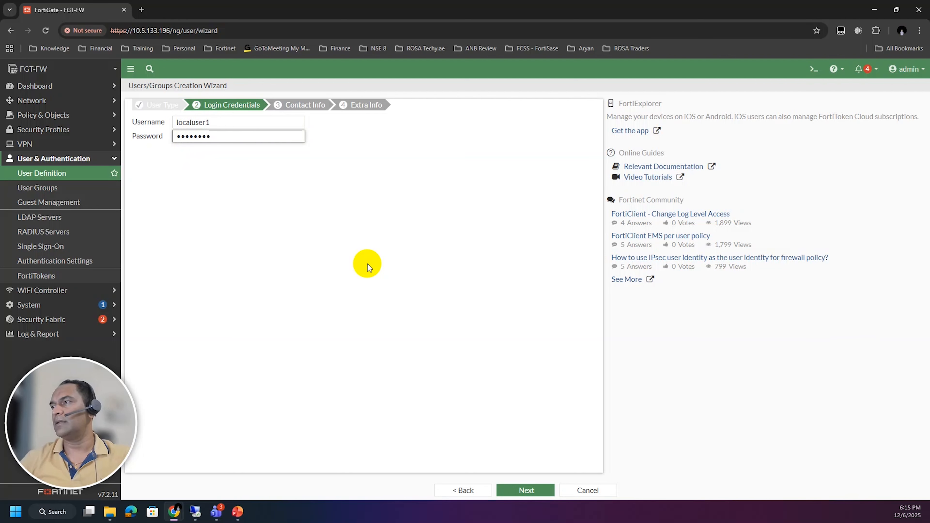
click(529, 490)
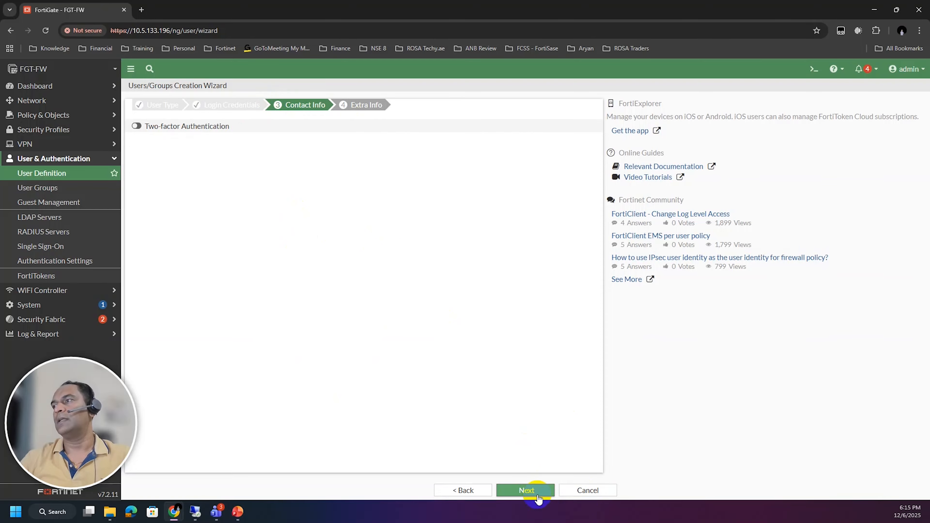
click(532, 492)
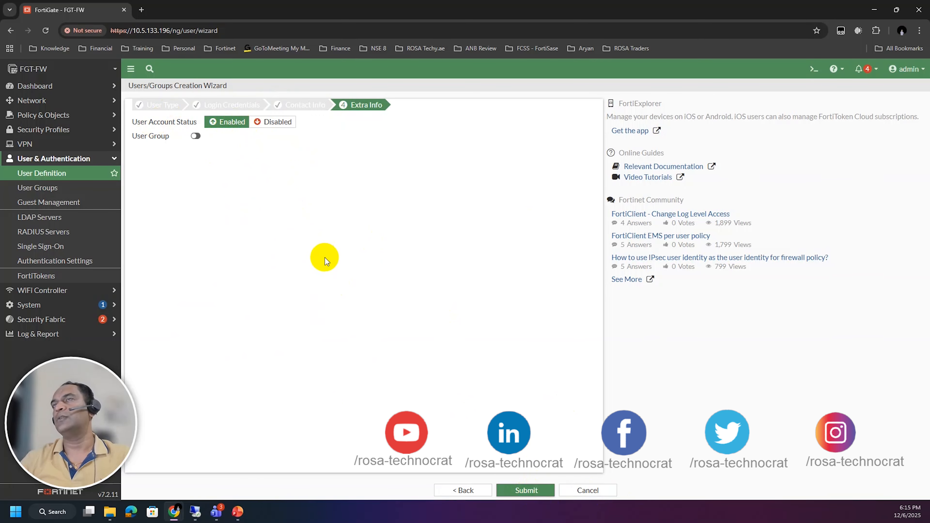
click(528, 494)
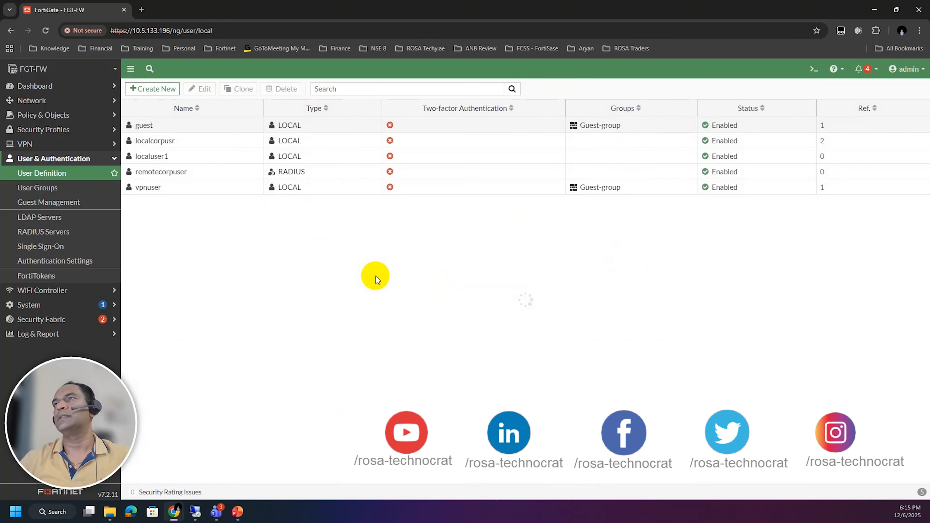
click(170, 163)
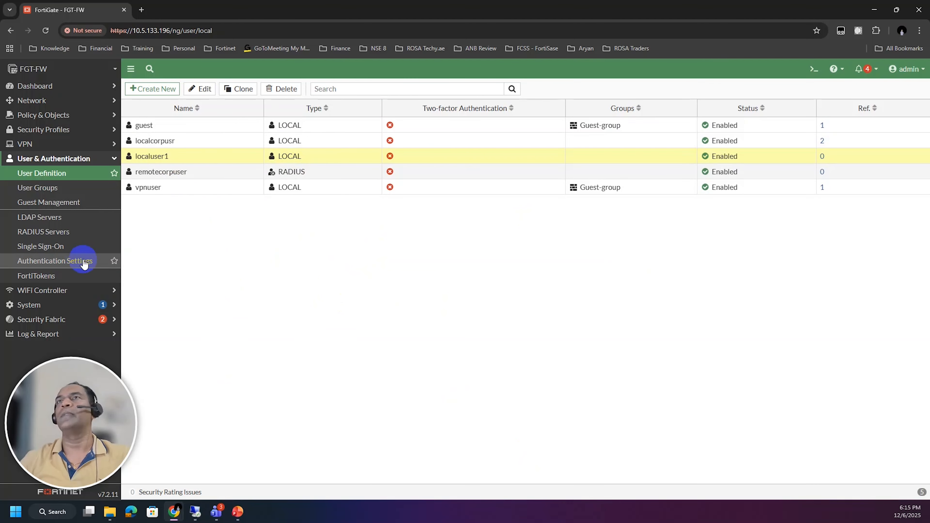
In the firewall policies, copy the ROSA-In-to-Out policy and paste the copy directly above the original
click(41, 115)
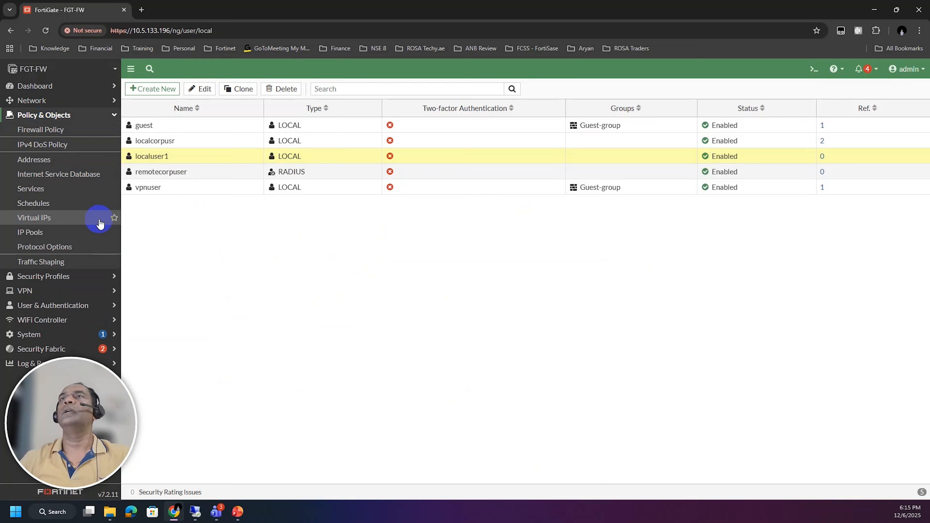
click(53, 138)
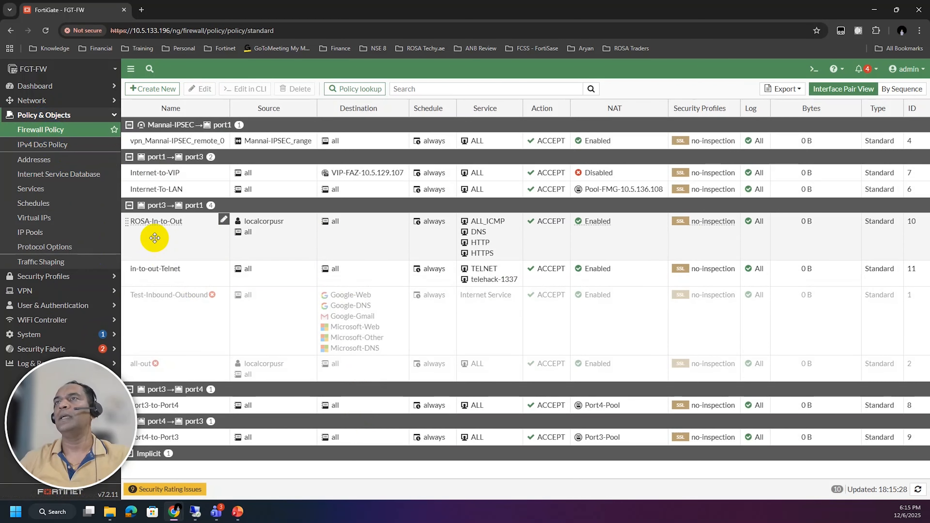
click(205, 244)
right_click(260, 249)
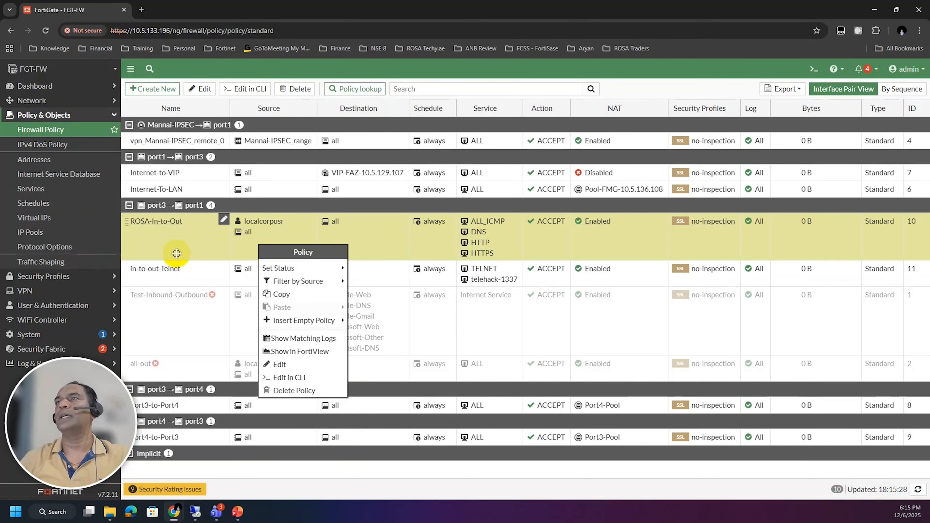
click(377, 249)
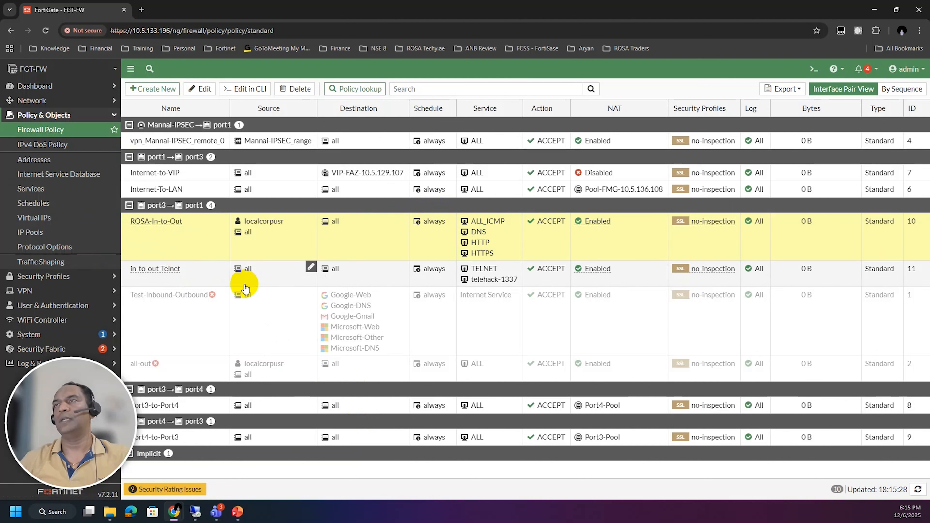
right_click(187, 256)
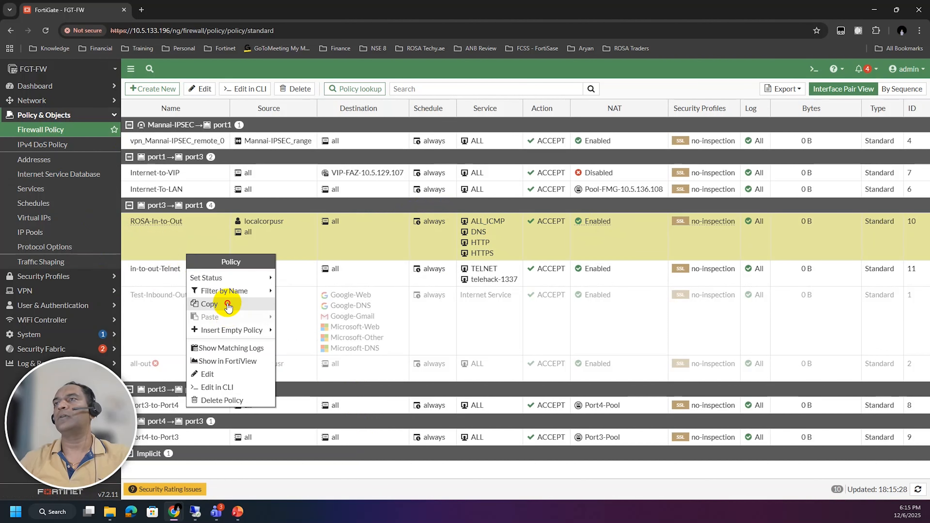
click(228, 307)
right_click(190, 247)
mouse_move(257, 274)
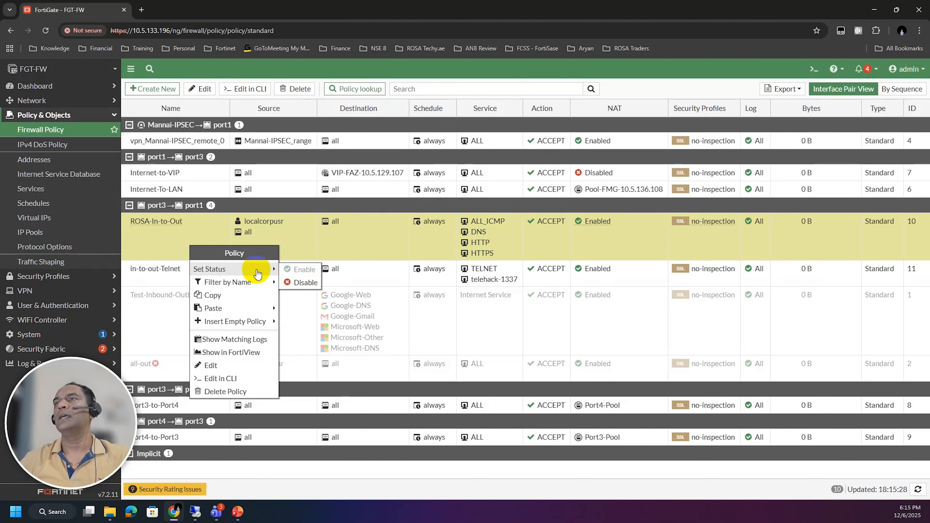
mouse_move(264, 308)
click(303, 310)
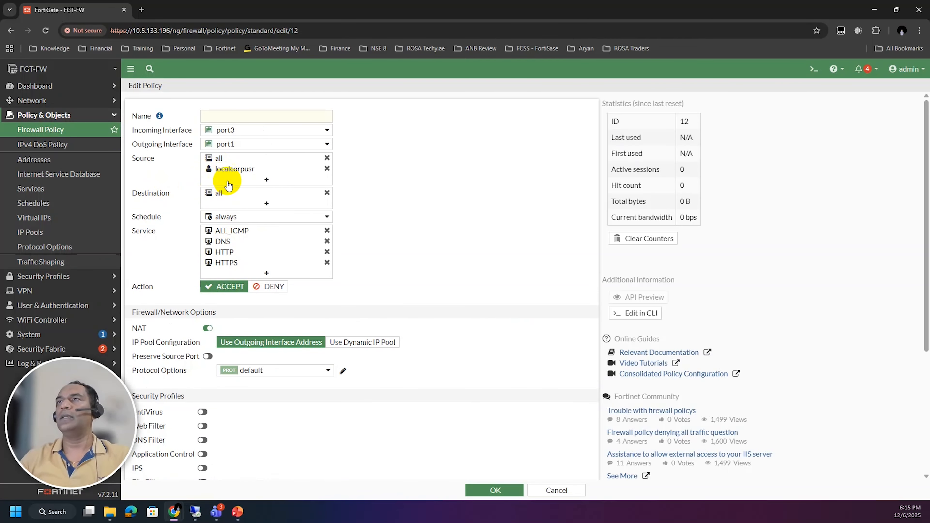
In the pasted policy's source, add the user localuser1 and remove localcorpusr
click(224, 170)
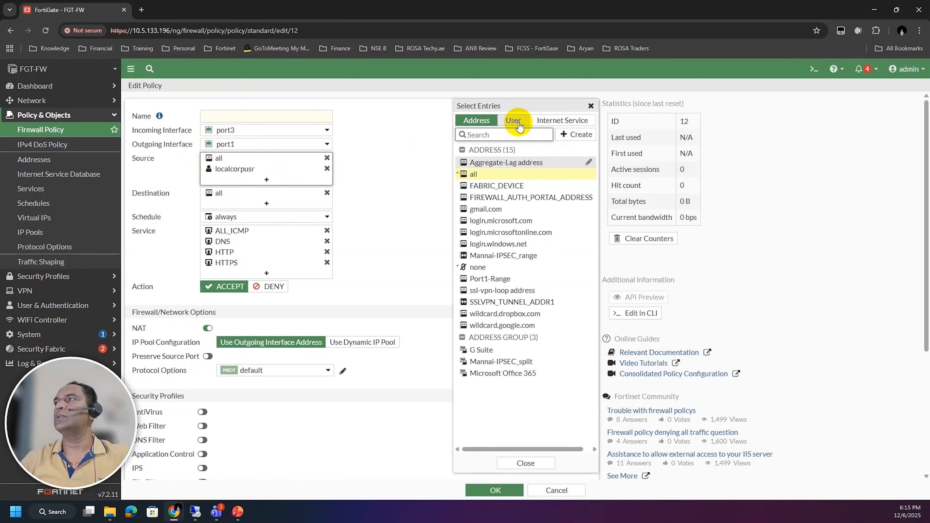
click(514, 121)
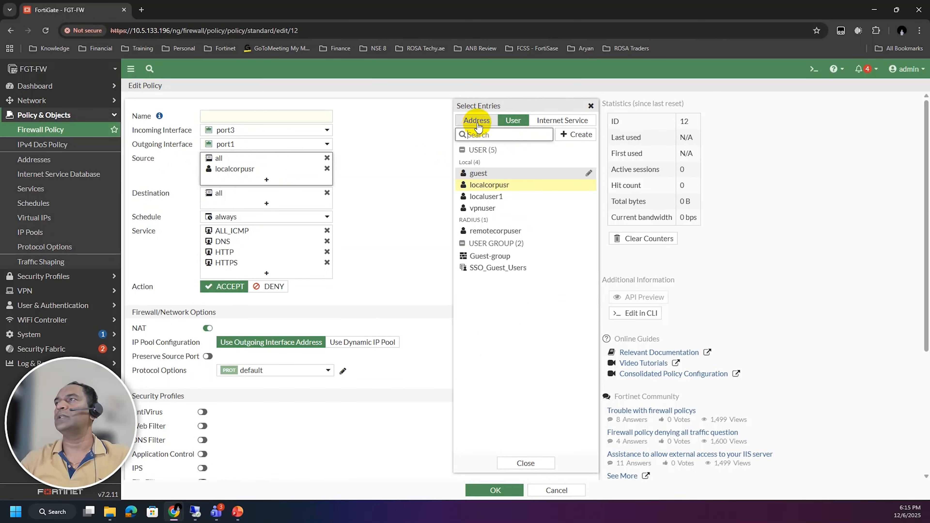
click(490, 197)
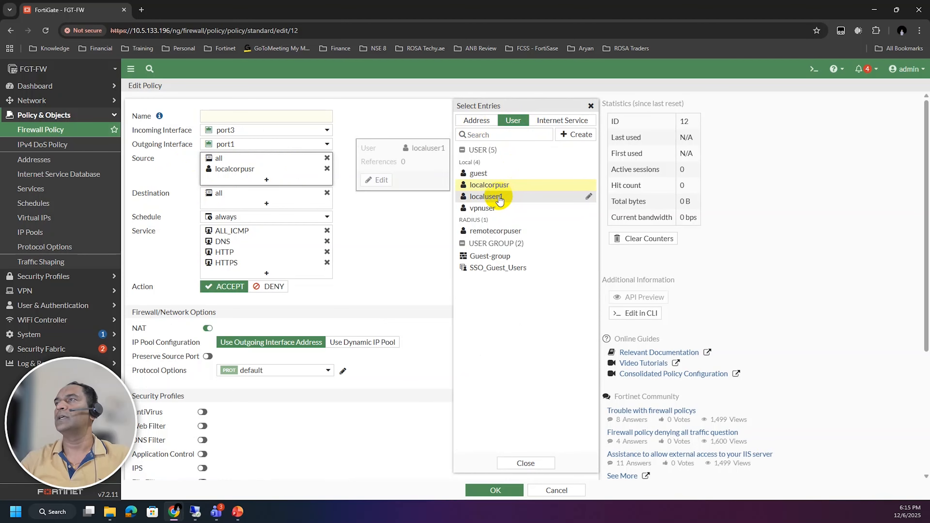
click(395, 203)
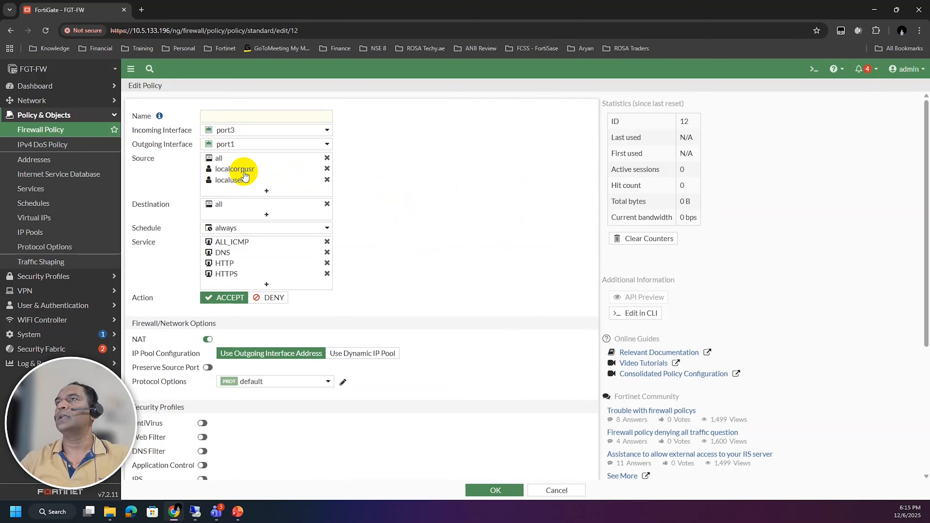
click(327, 168)
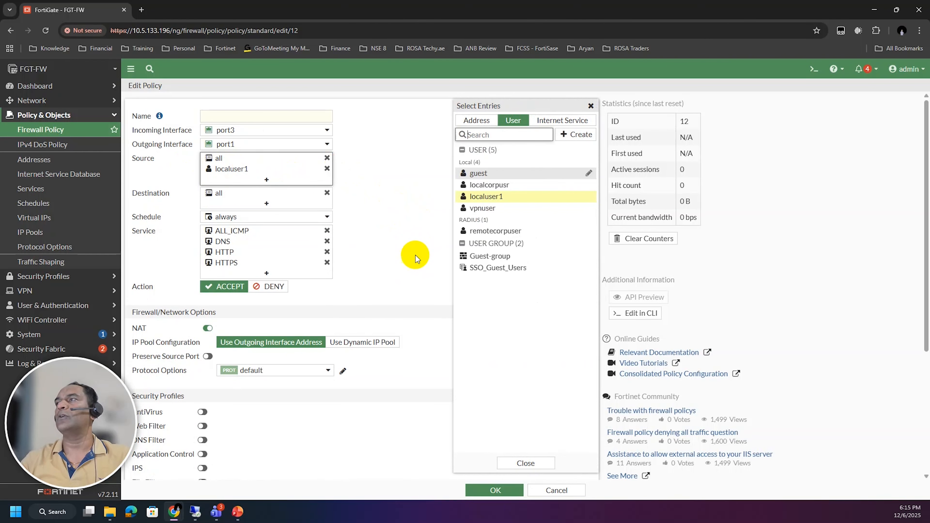
click(516, 462)
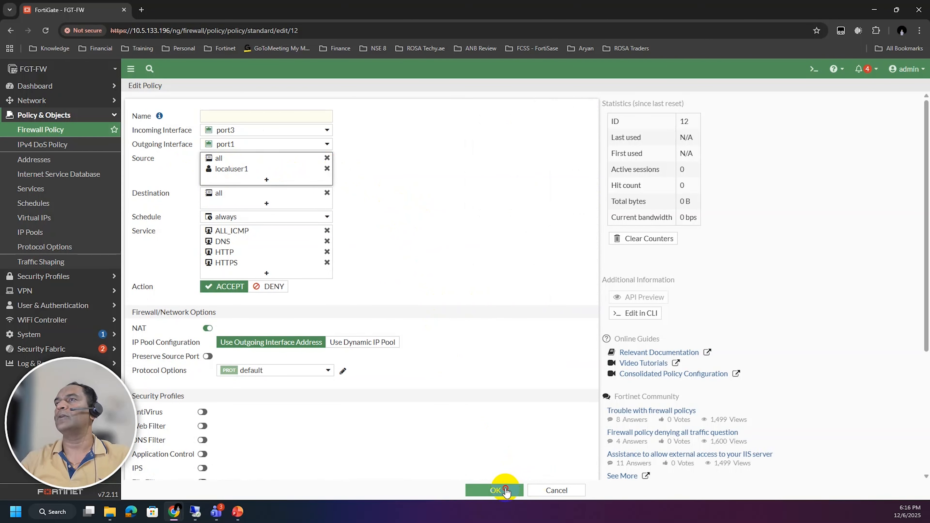
Name the pasted policy localuser-Policy and save it
click(505, 491)
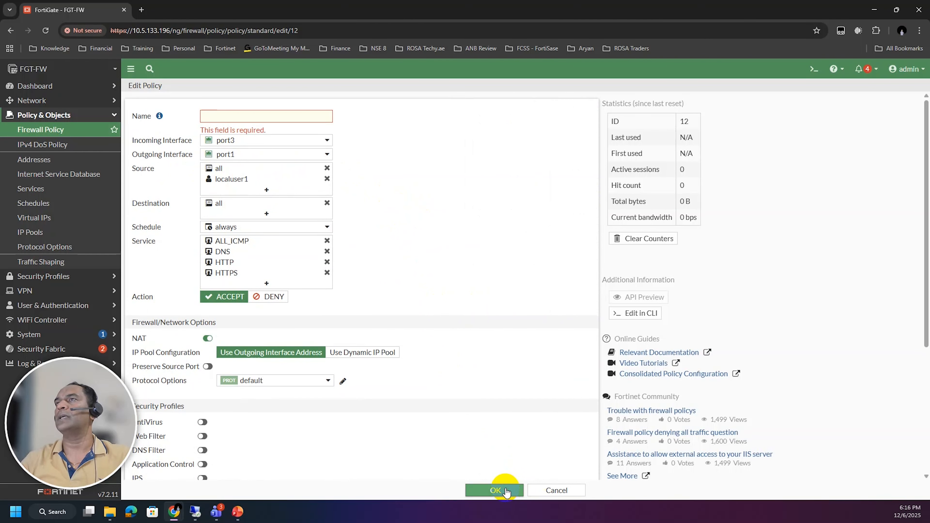
click(244, 112)
text(localuser-Policy)
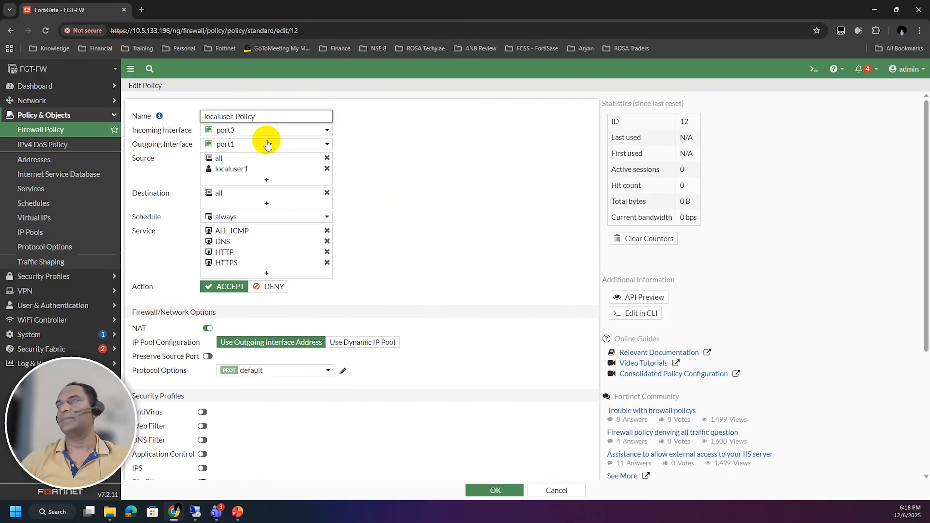
click(495, 491)
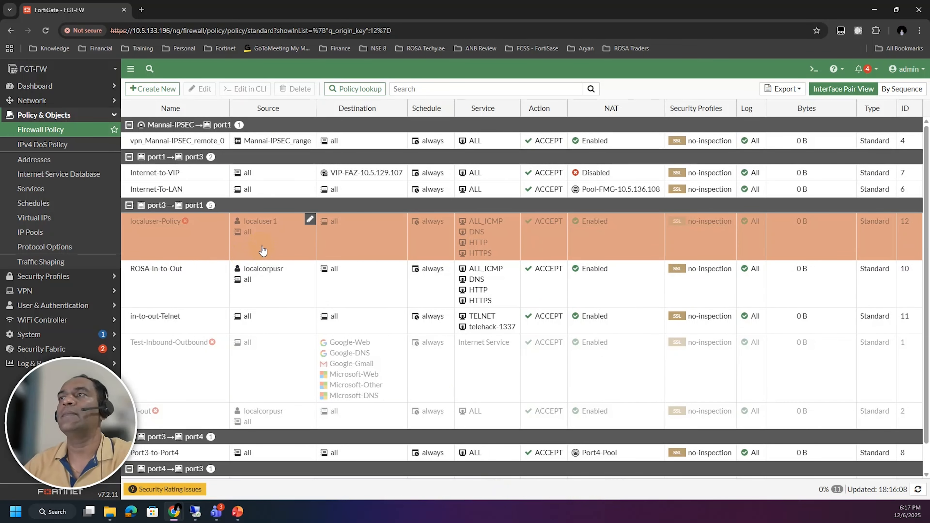
Set the status of localuser-Policy to enabled
right_click(287, 236)
mouse_move(357, 250)
click(390, 251)
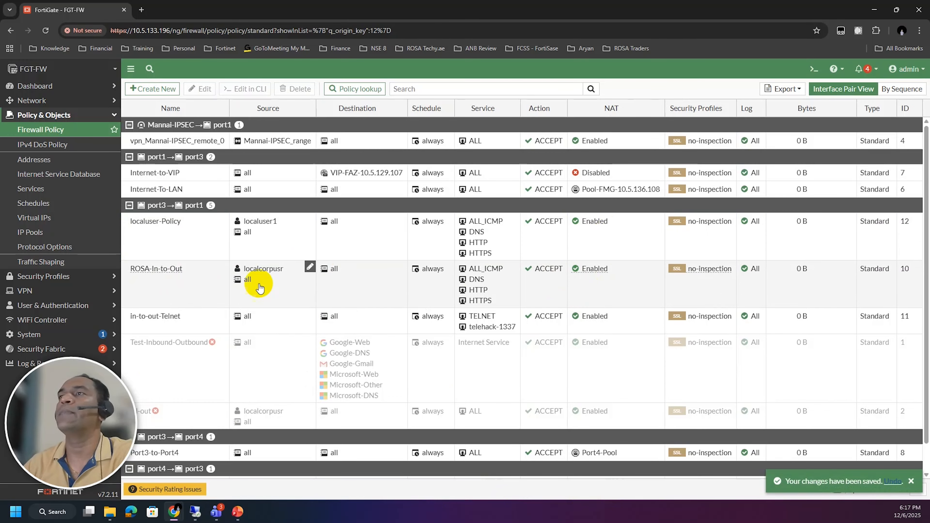
Review the localuser-Policy and ROSA-In-to-Out firewall policies alongside the local users localuser1 and localcorpusr in the user definitions
click(157, 239)
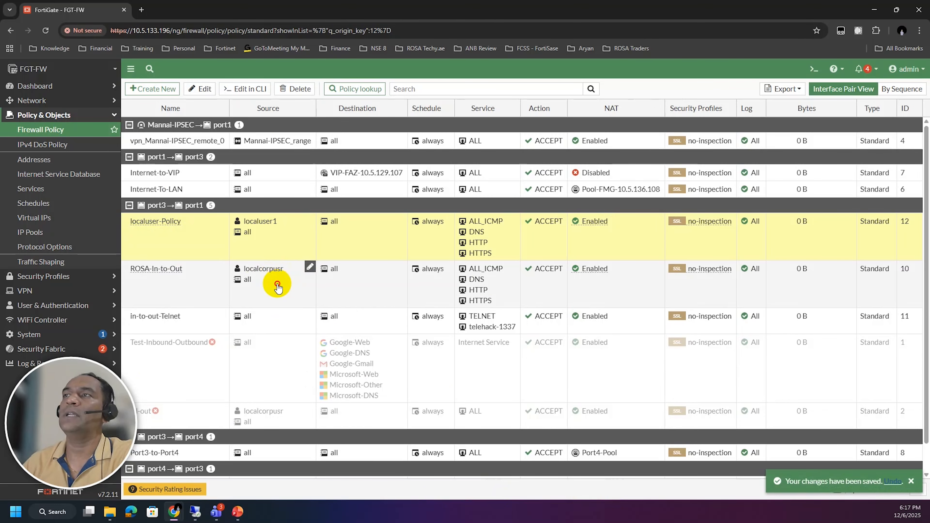
click(272, 287)
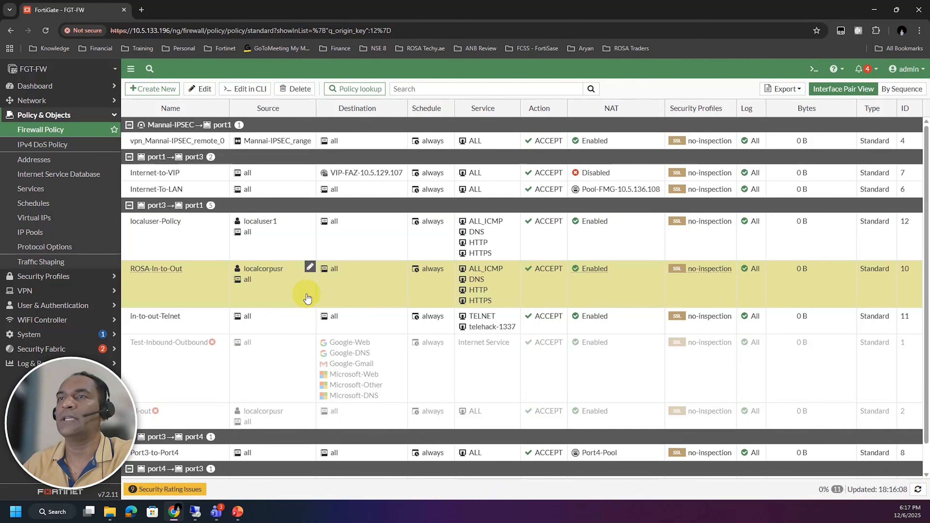
click(53, 306)
click(42, 173)
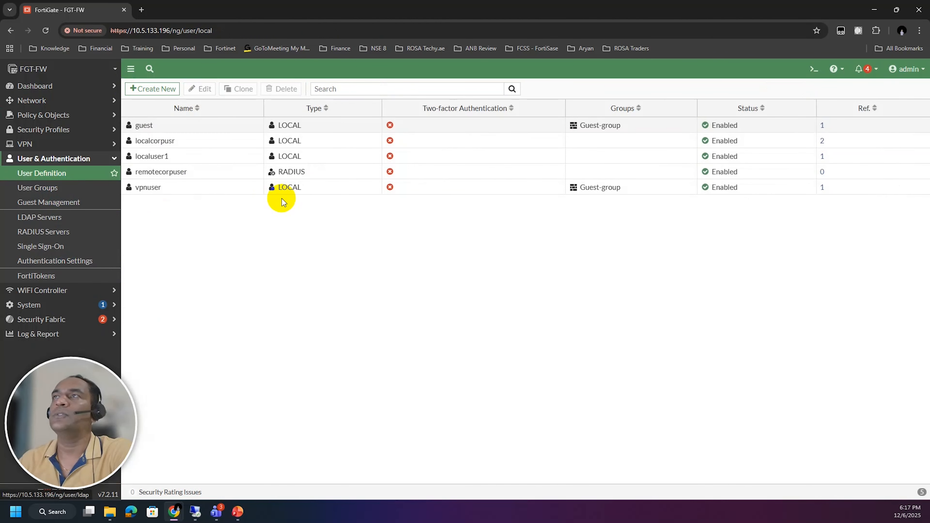
click(176, 141)
click(175, 155)
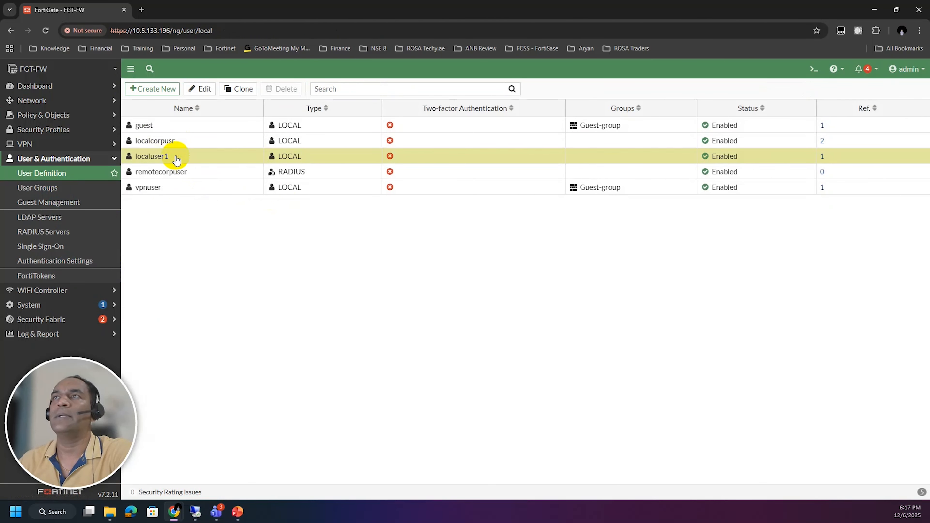
click(55, 116)
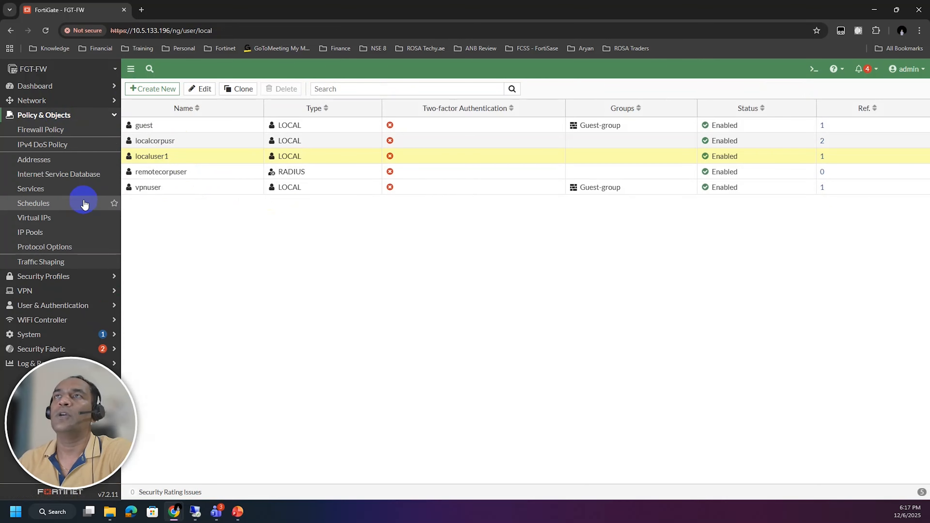
click(39, 134)
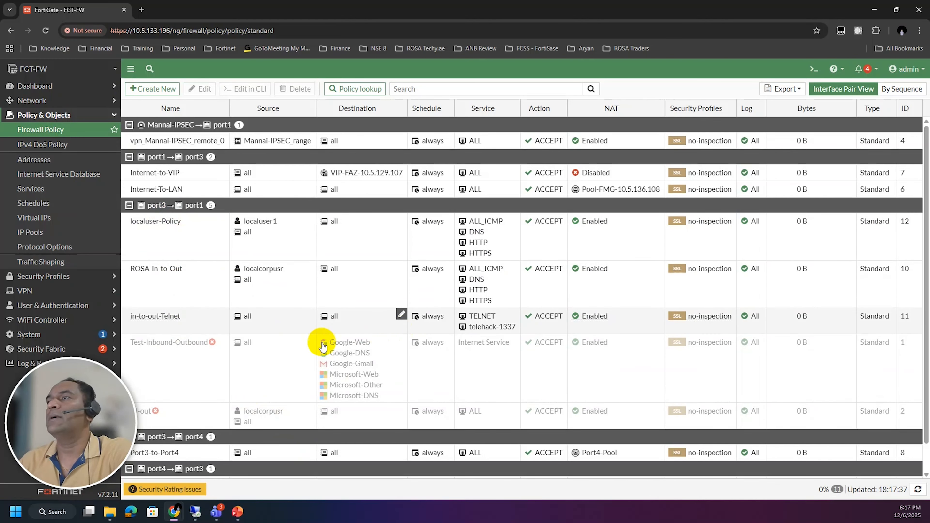
click(242, 370)
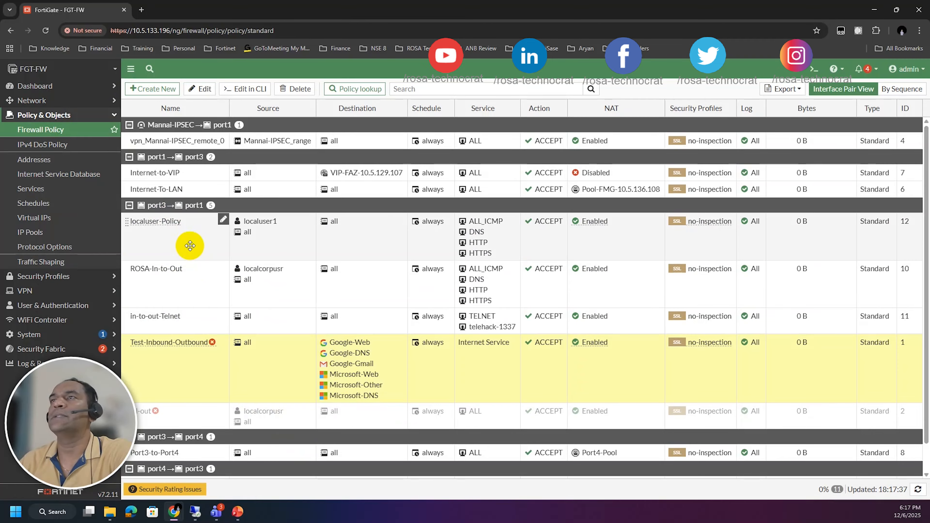
click(277, 243)
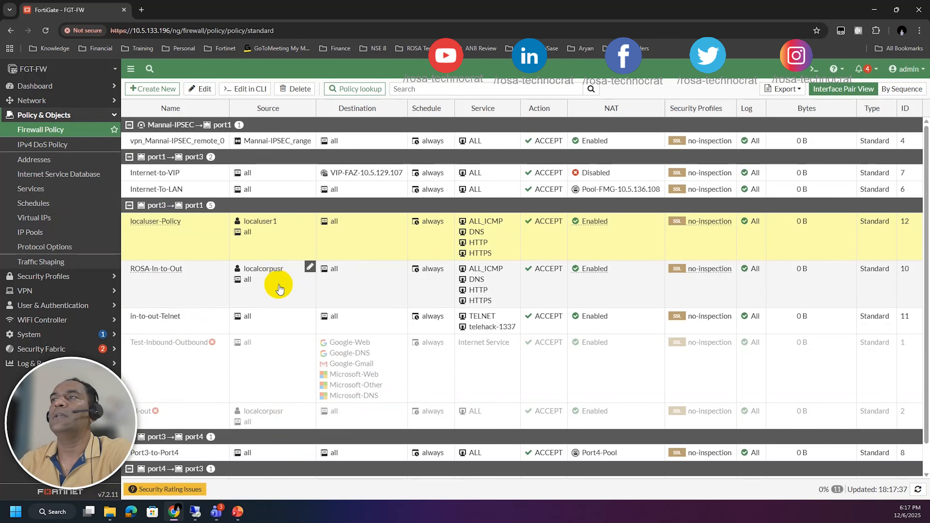
Review the sources and services of localuser-Policy, ROSA-In-to-Out and in-to-out-Telnet in the port3-to-port1 firewall policies
click(279, 288)
click(264, 329)
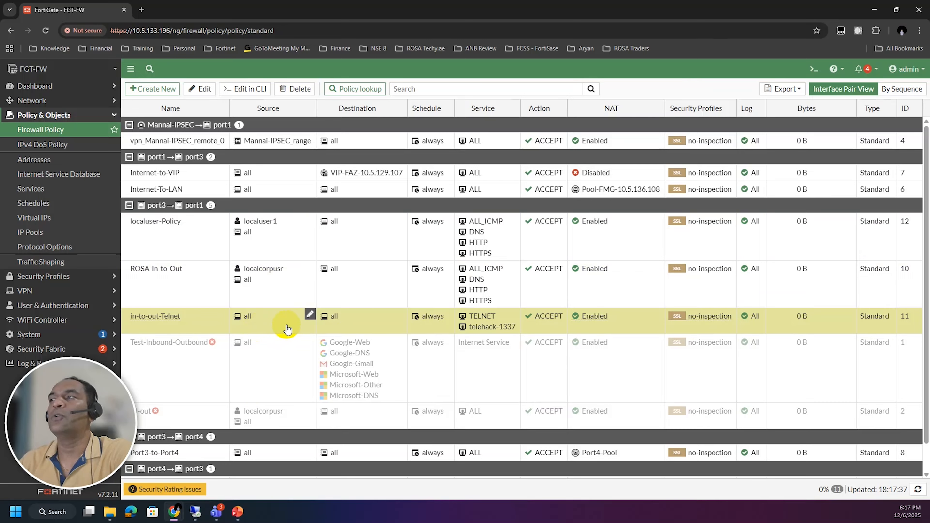
click(273, 284)
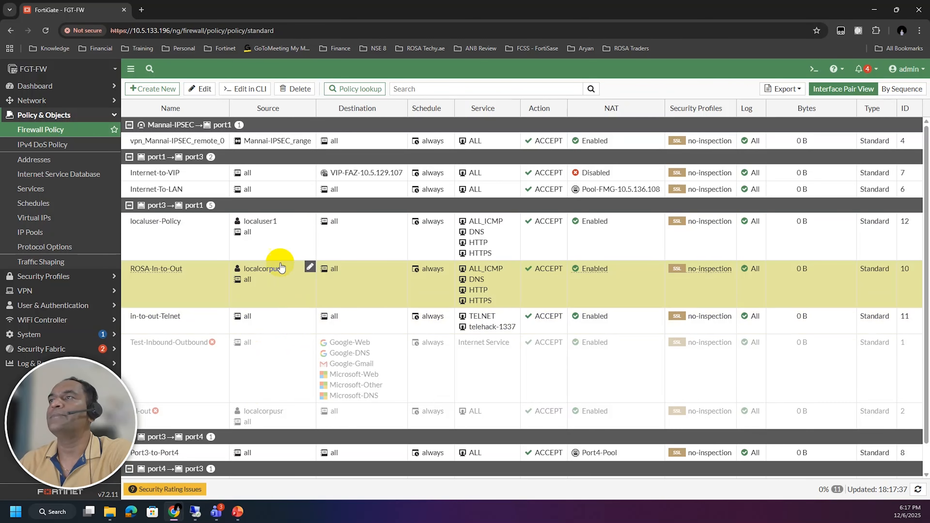
click(274, 241)
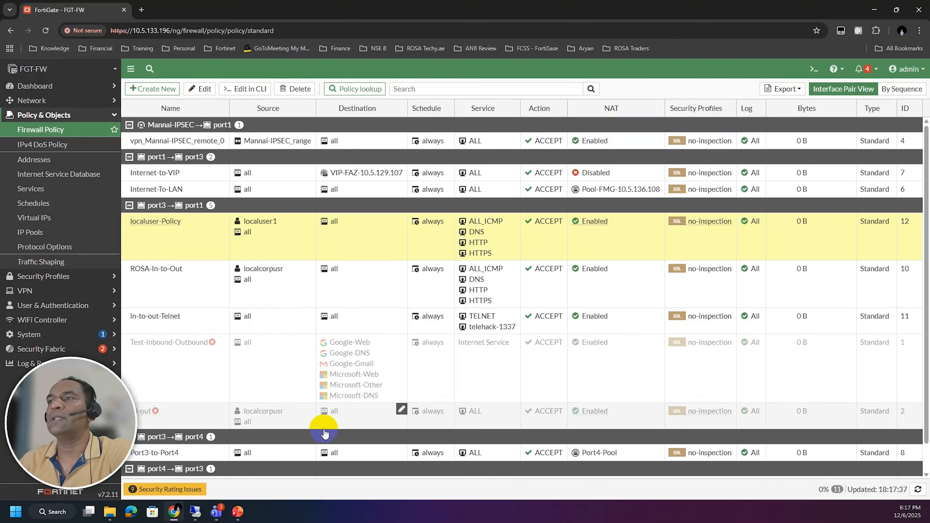
scroll(443, 324, down, 1)
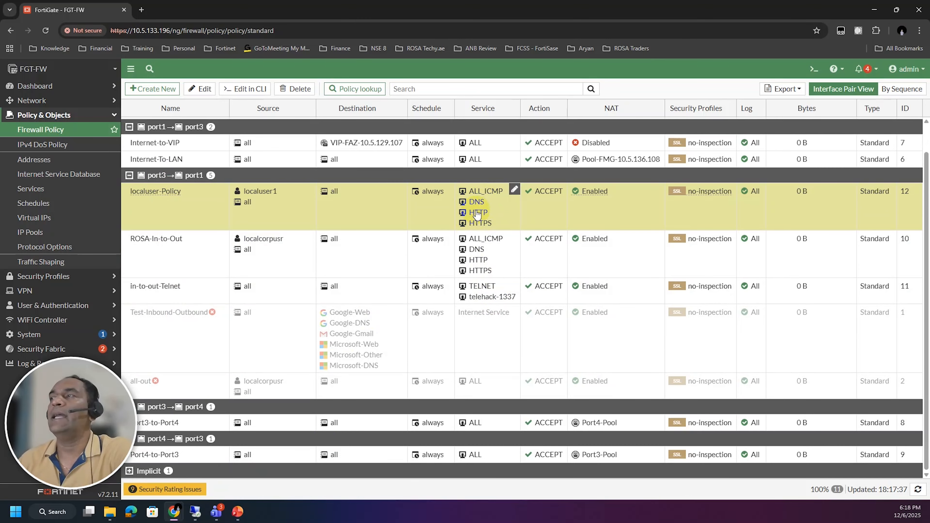
mouse_move(477, 205)
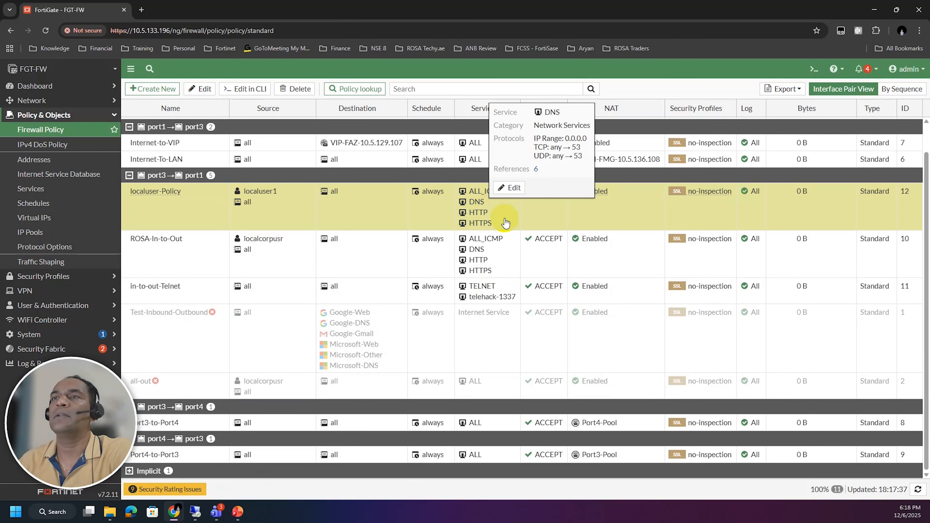
scroll(501, 242, up, 1)
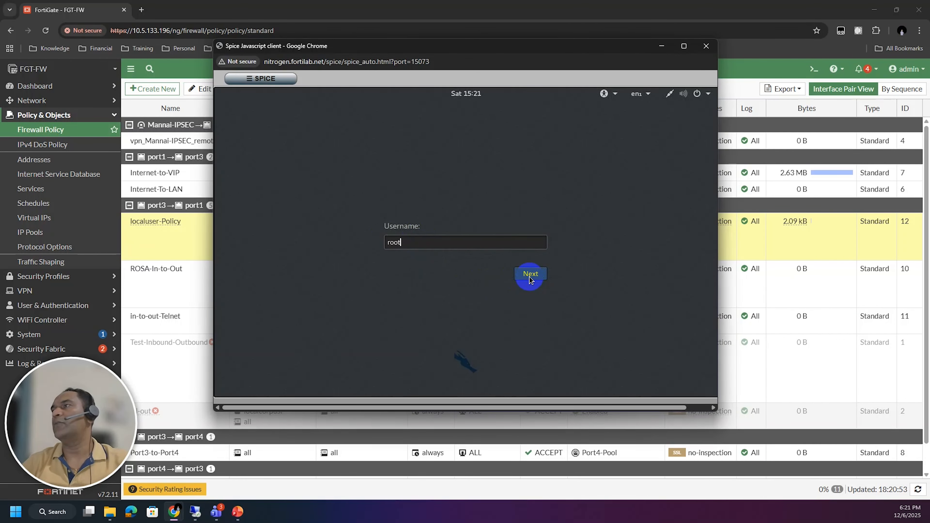
Sign in to the Linux client desktop as root with the account password
click(530, 274)
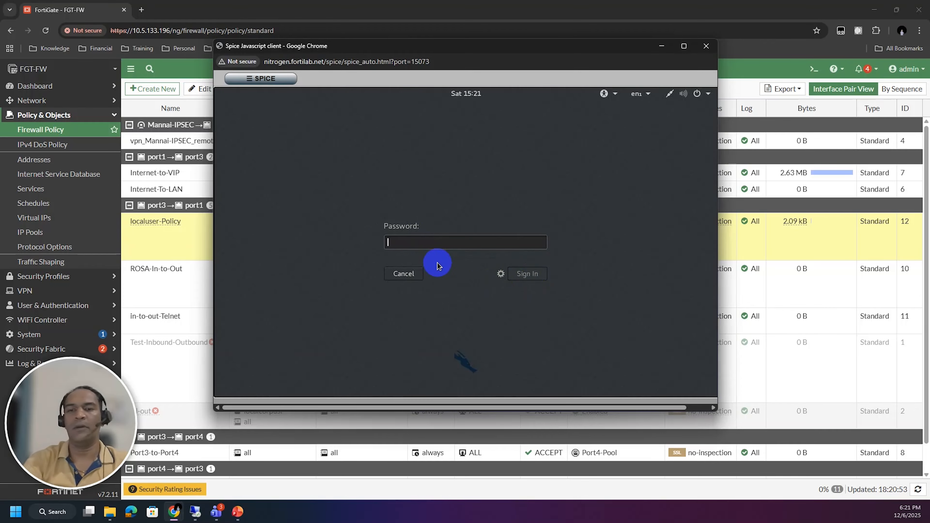
text(********)
key(Return)
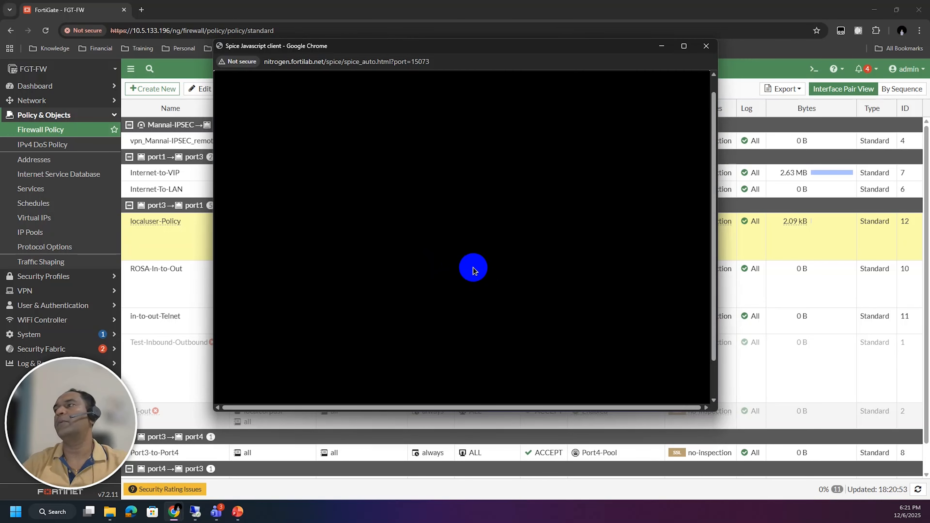
Browse to cnn.com in Firefox on the client machine
click(715, 298)
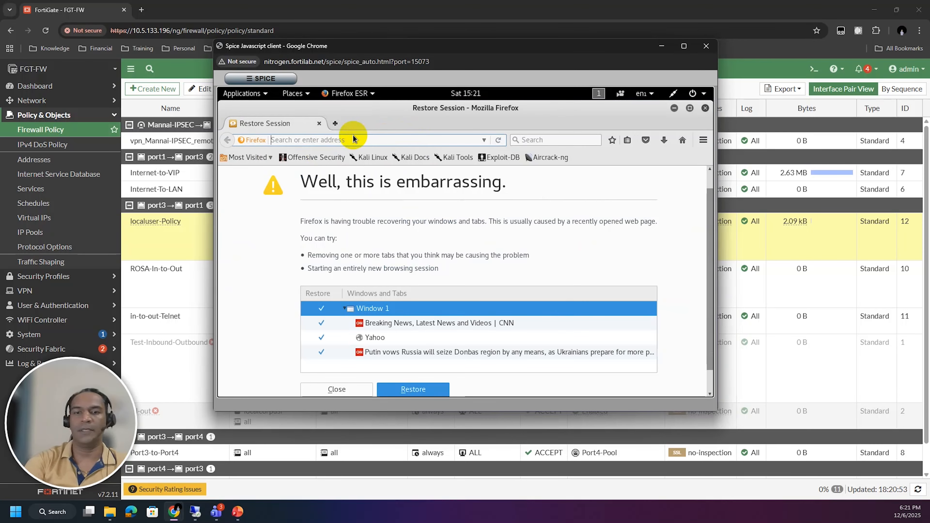
text(cnn.com/)
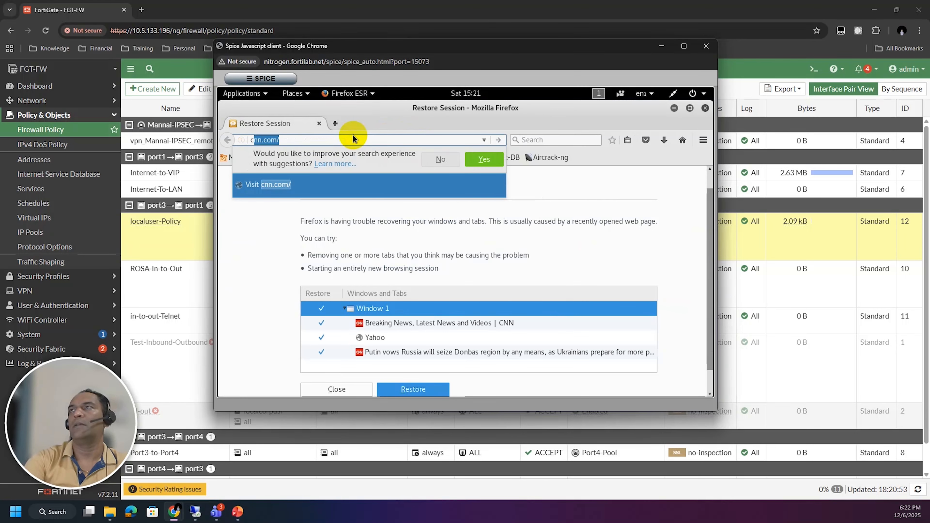
key(Return)
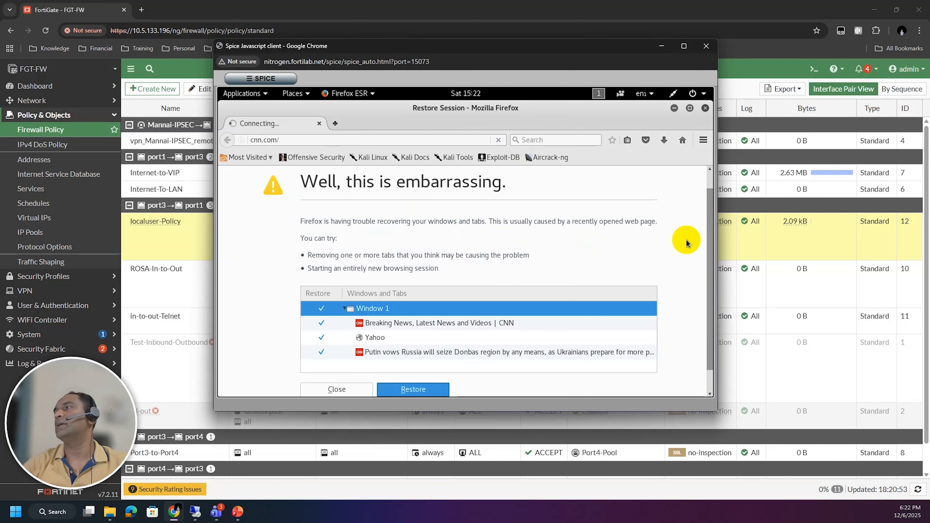
scroll(638, 261, up, 1)
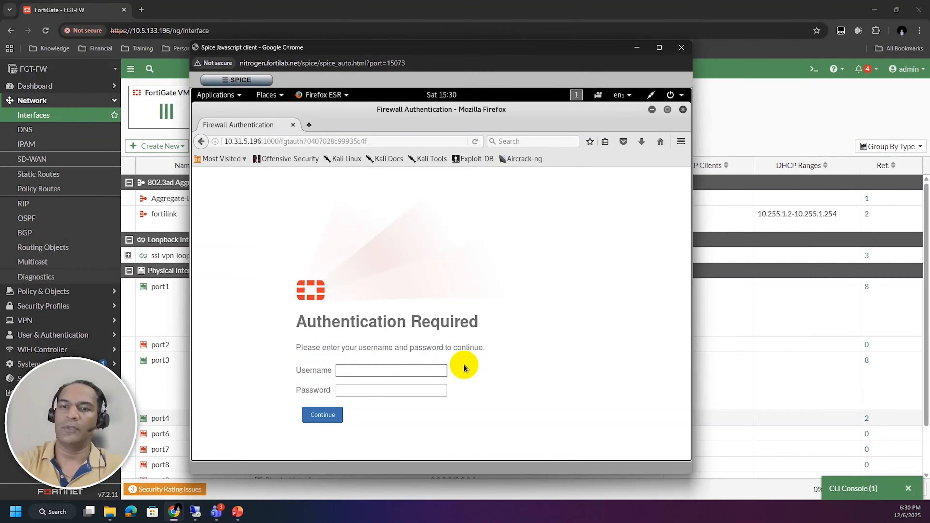
Authenticate on the firewall login page as localuser1 with its password and dismiss the offer to remember the login
text(local)
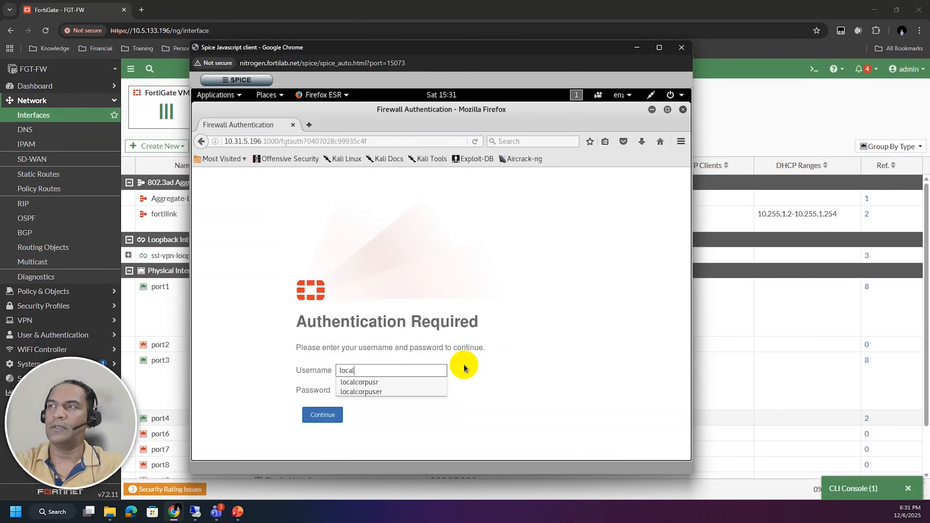
text(user1)
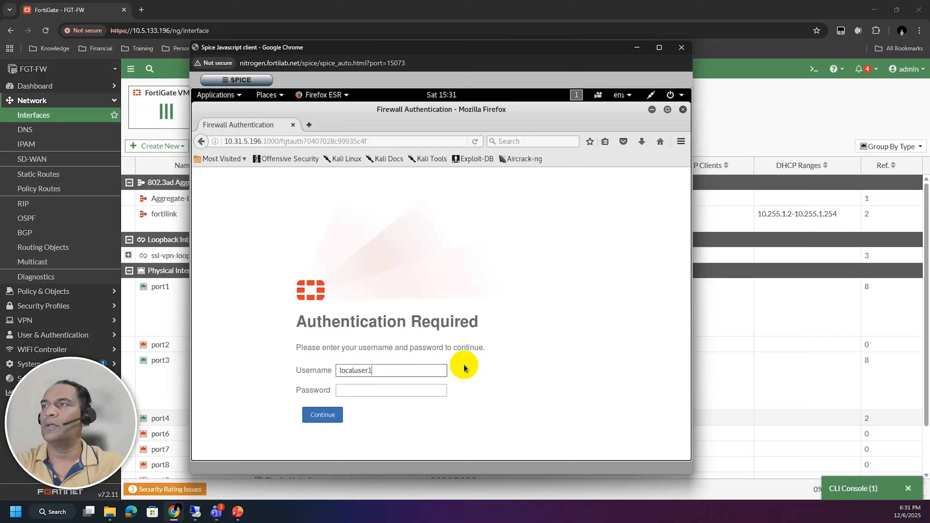
key(Tab)
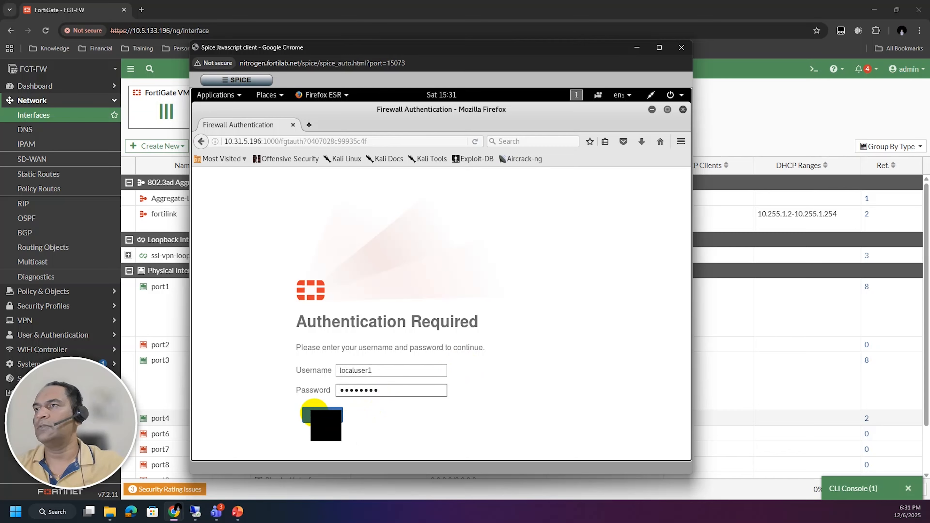
click(315, 416)
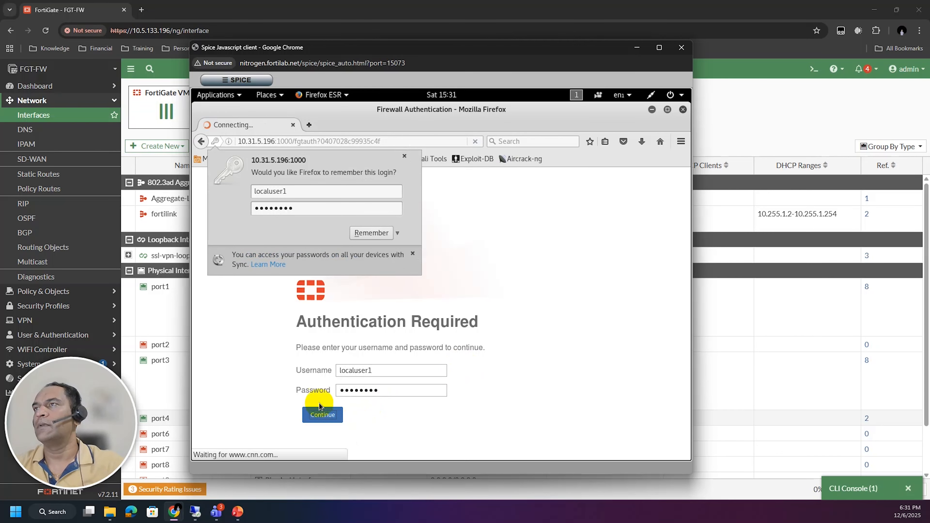
click(405, 158)
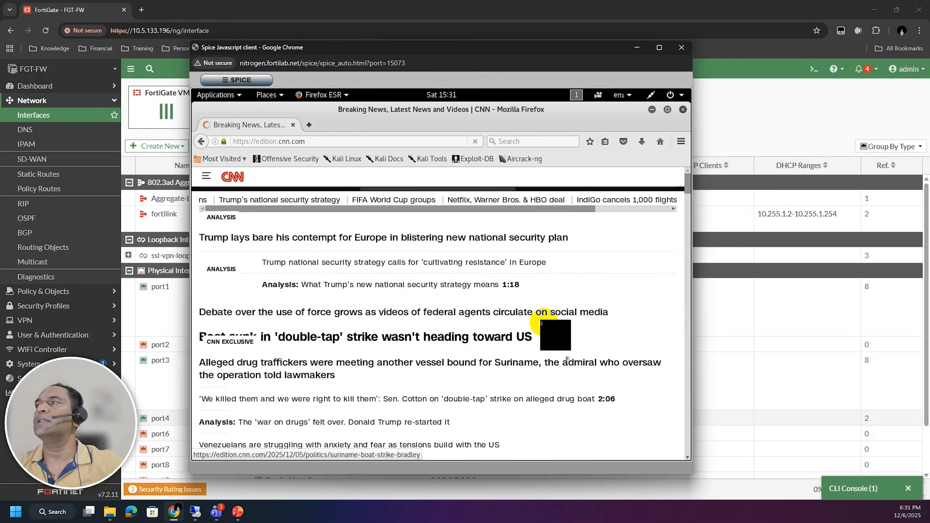
Switch back to the FortiGate and open the Forward Traffic log with Disk as the log source and the time range set to None
click(738, 125)
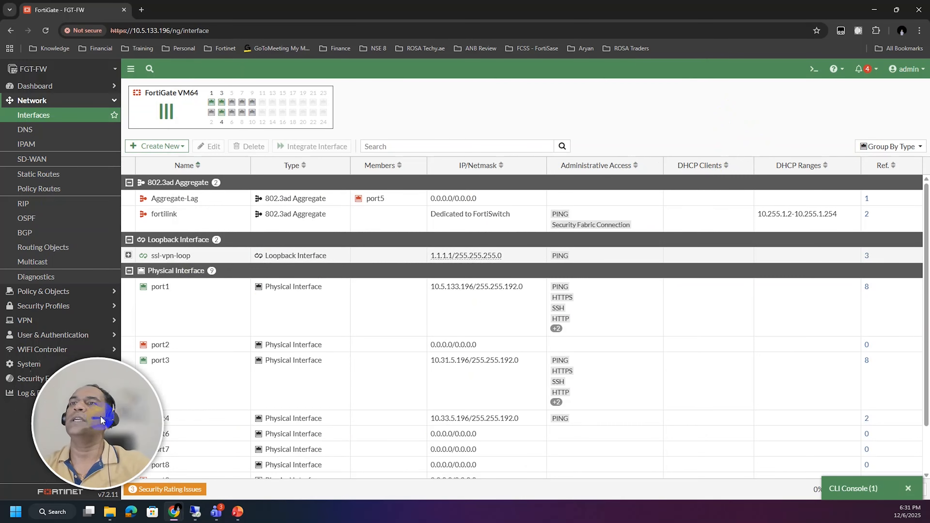
click(41, 399)
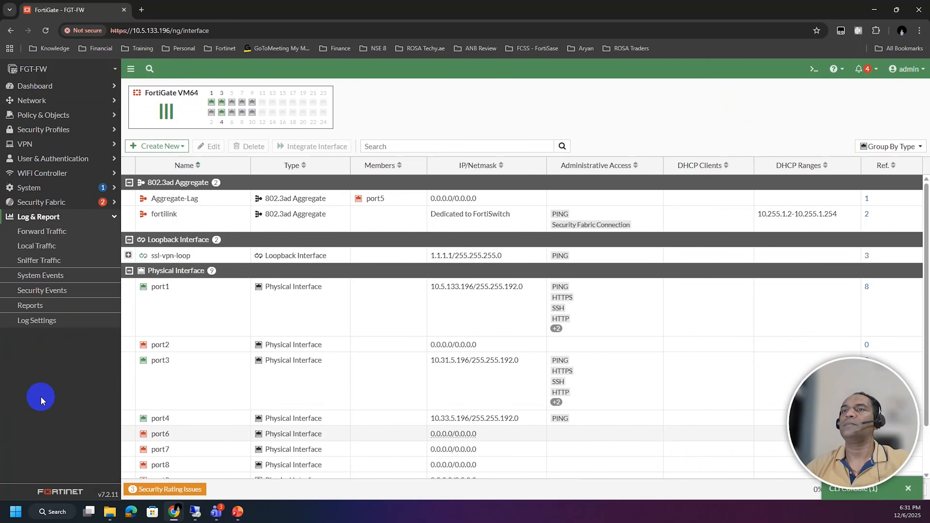
click(42, 231)
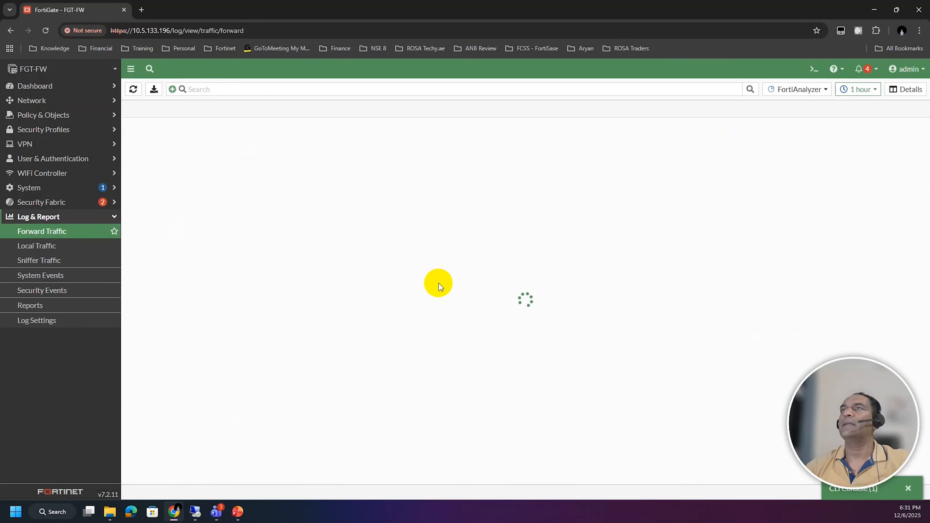
click(859, 96)
click(783, 89)
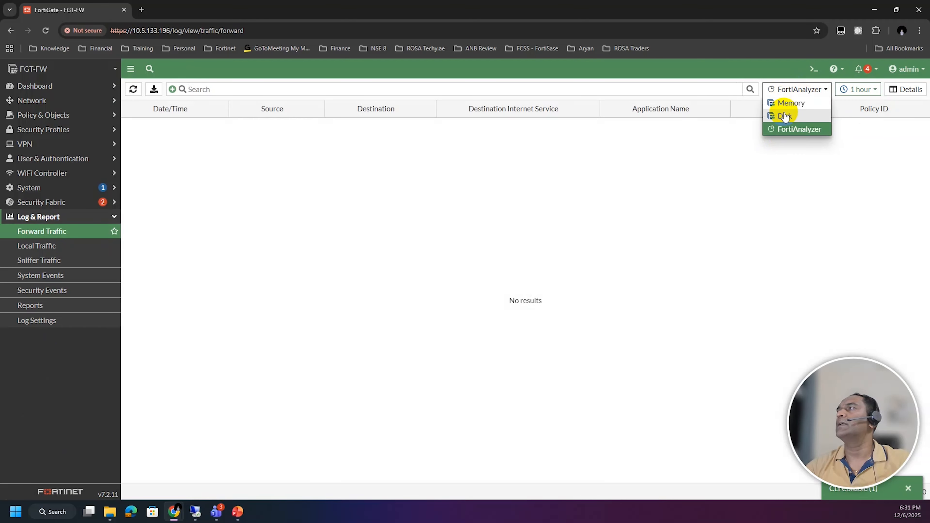
click(783, 116)
click(859, 89)
click(867, 157)
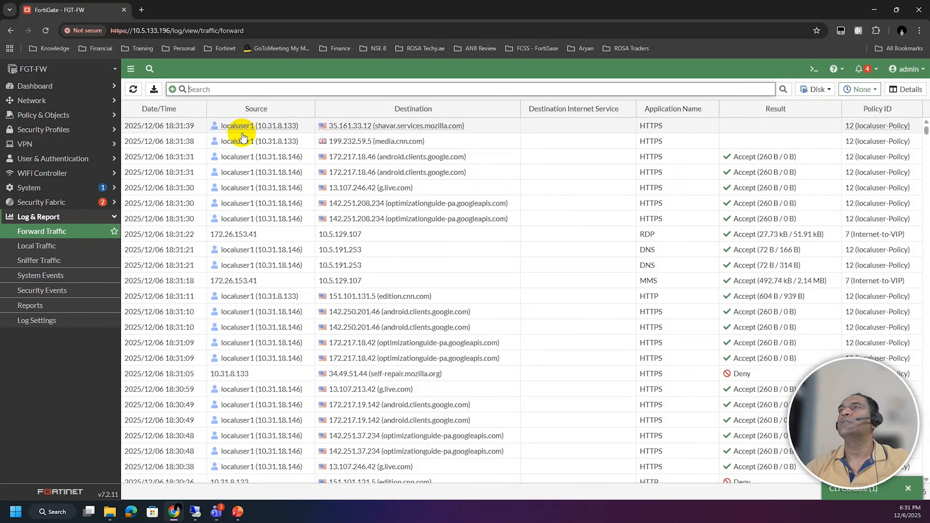
Examine the user, destination, application and policy ID of the localuser1 entries in the forward traffic log, including the cnn.com traffic
click(291, 131)
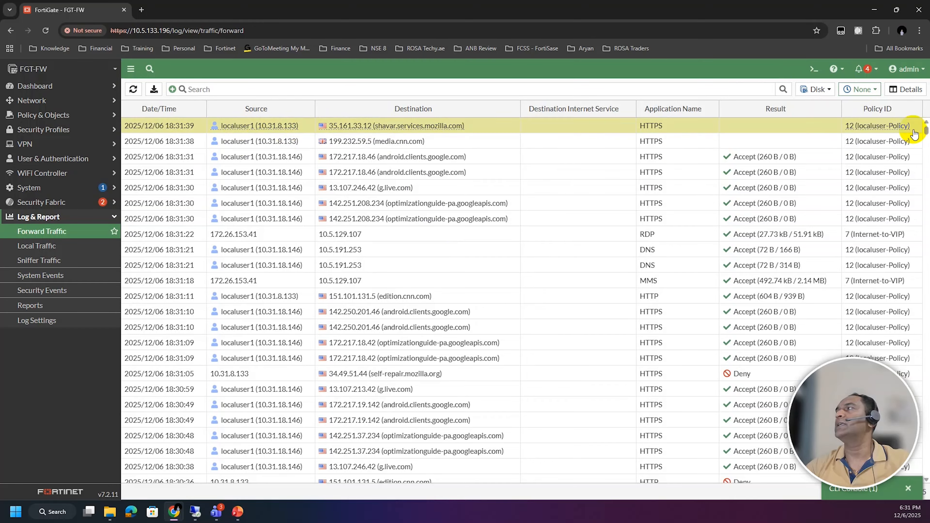
mouse_move(873, 133)
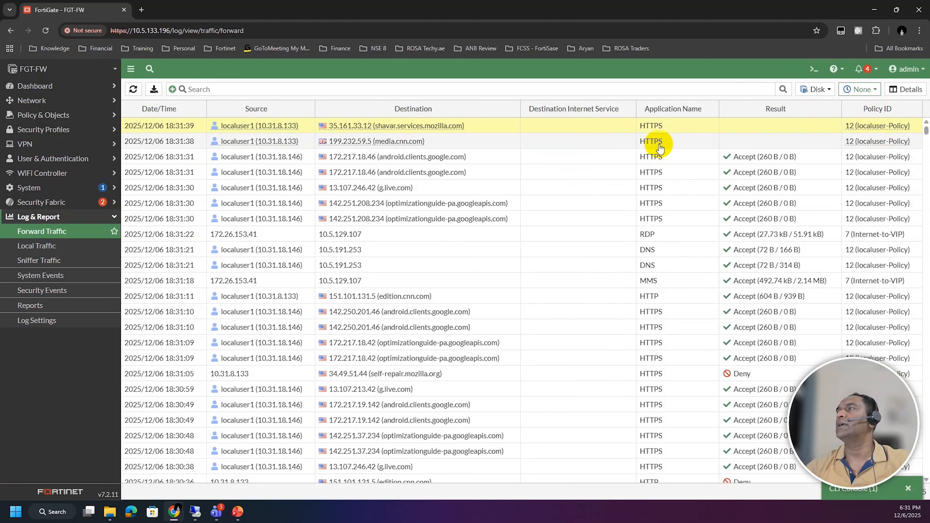
click(659, 146)
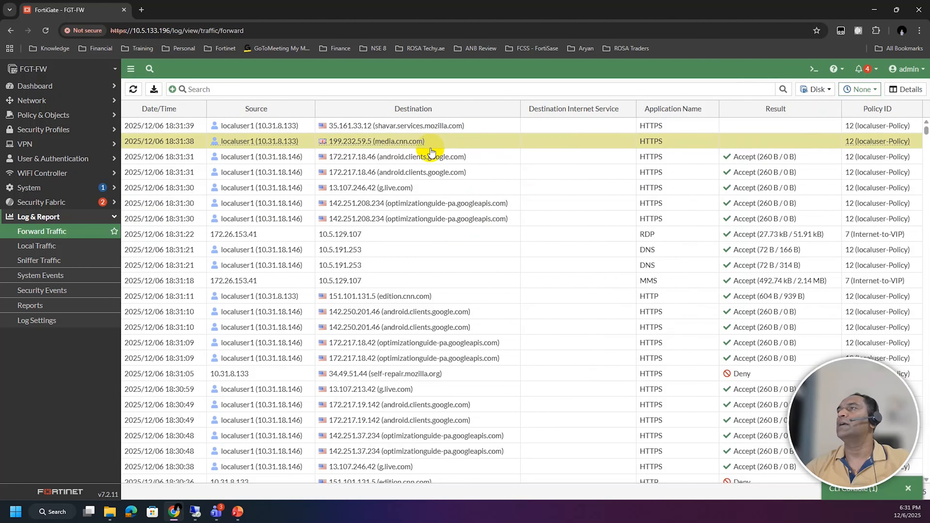
click(552, 189)
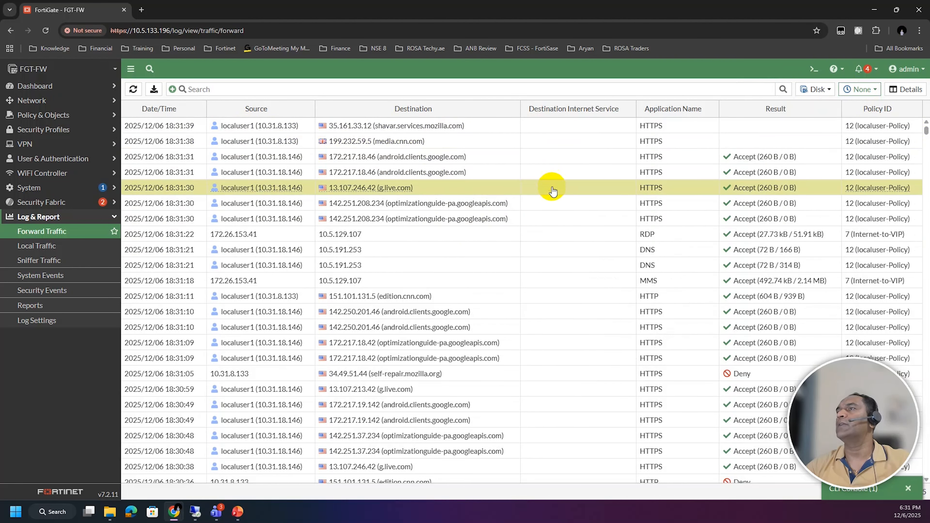
click(441, 295)
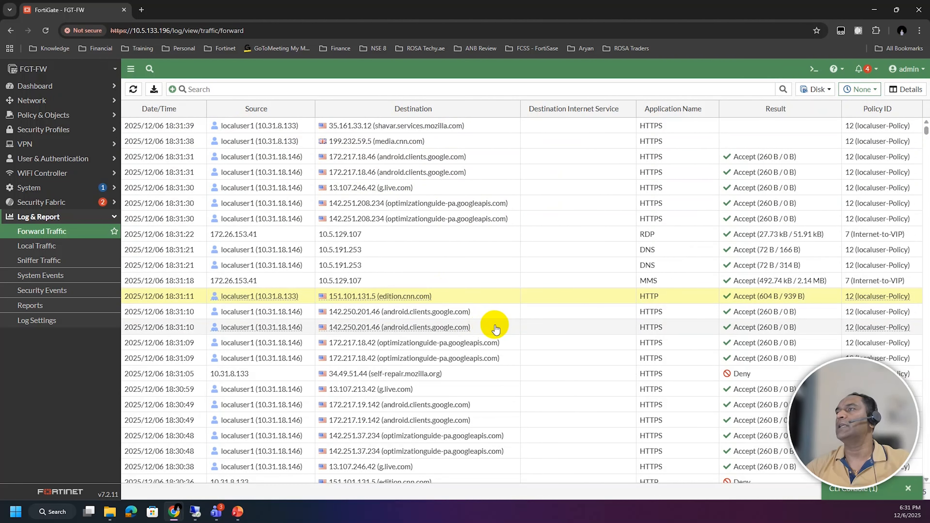
click(547, 362)
scroll(546, 277, down, 3)
scroll(235, 214, up, 3)
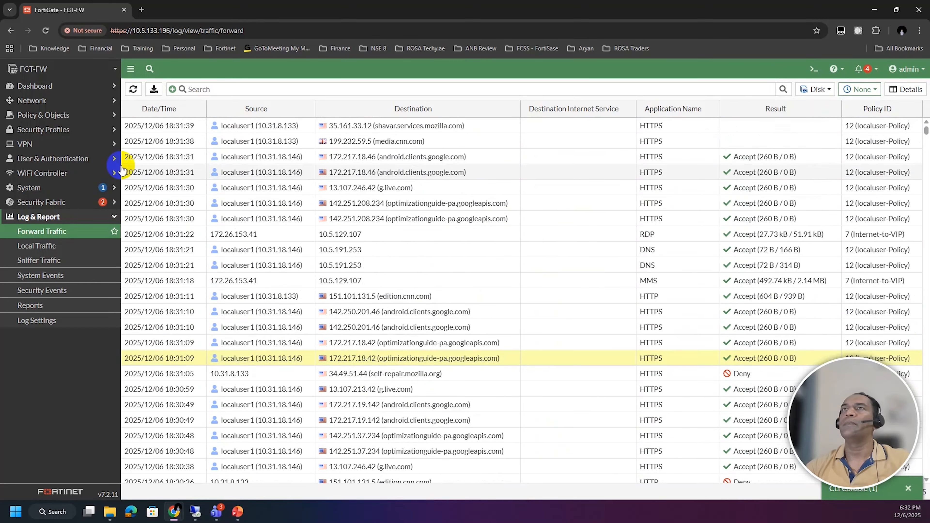
Open the Firewall User Monitor to check the authenticated firewall users
click(38, 69)
click(325, 251)
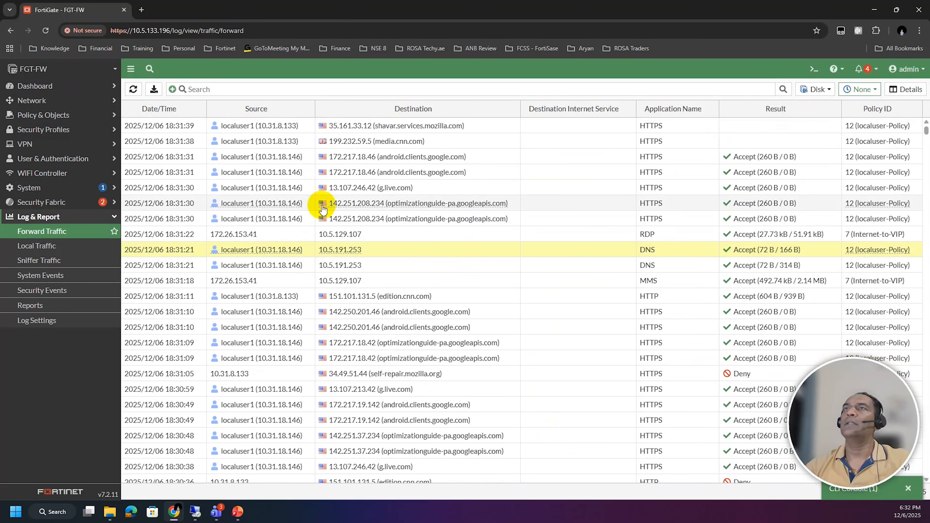
click(34, 86)
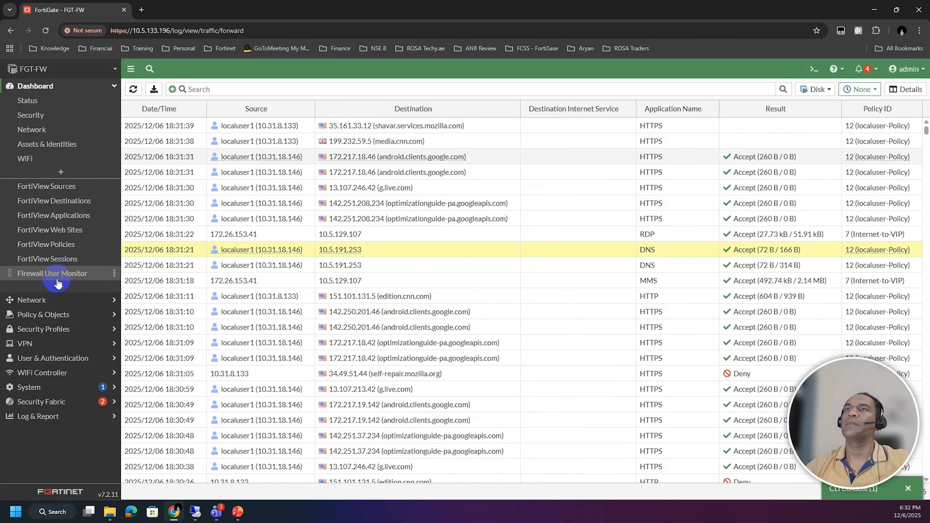
click(56, 274)
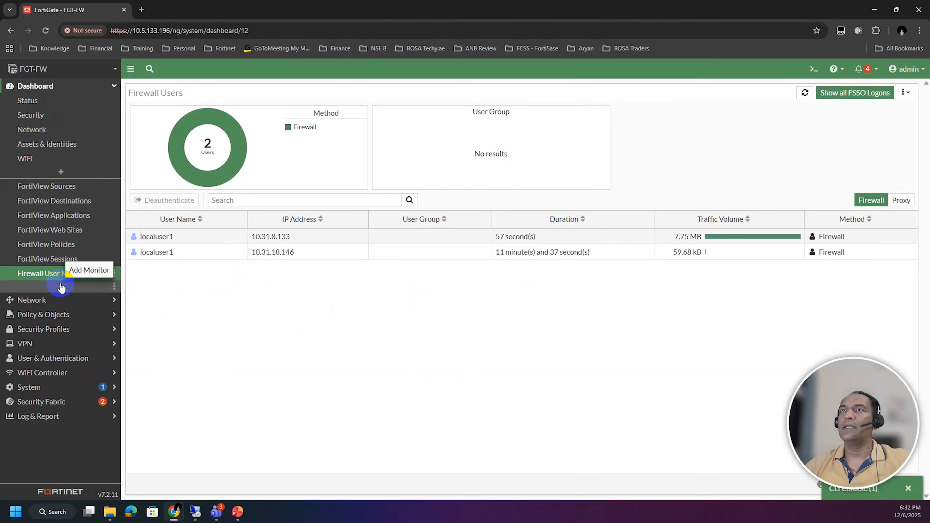
Examine the User & Authentication widgets available to add as monitors, including the extra ones, and close the list without adding any
click(56, 293)
scroll(569, 224, down, 10)
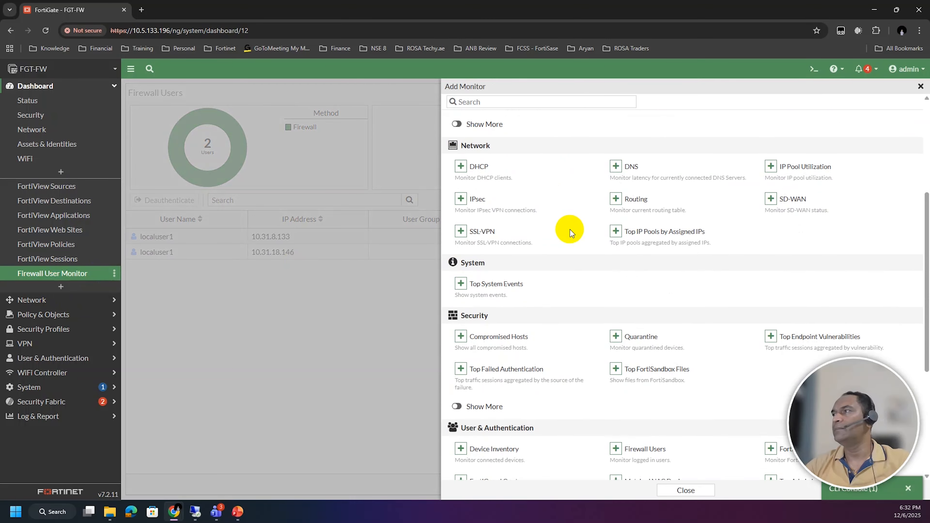
scroll(667, 276, down, 1)
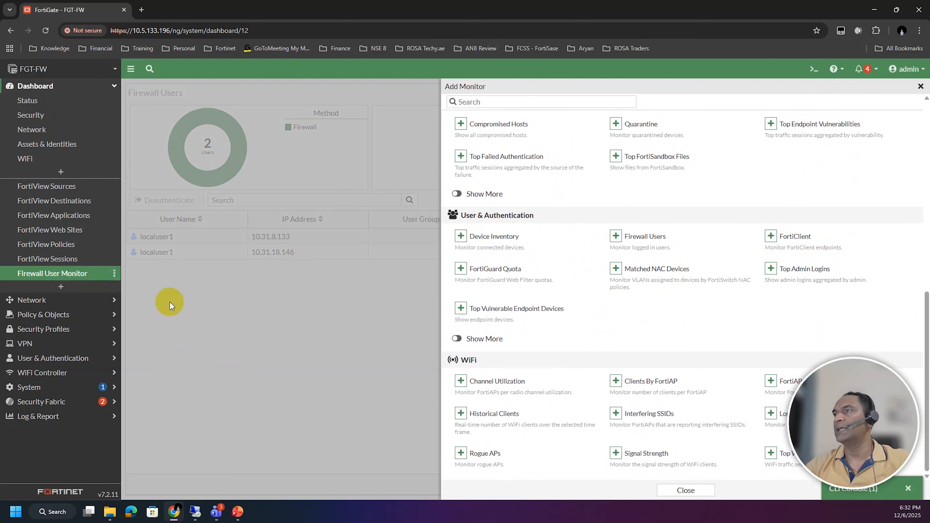
click(457, 339)
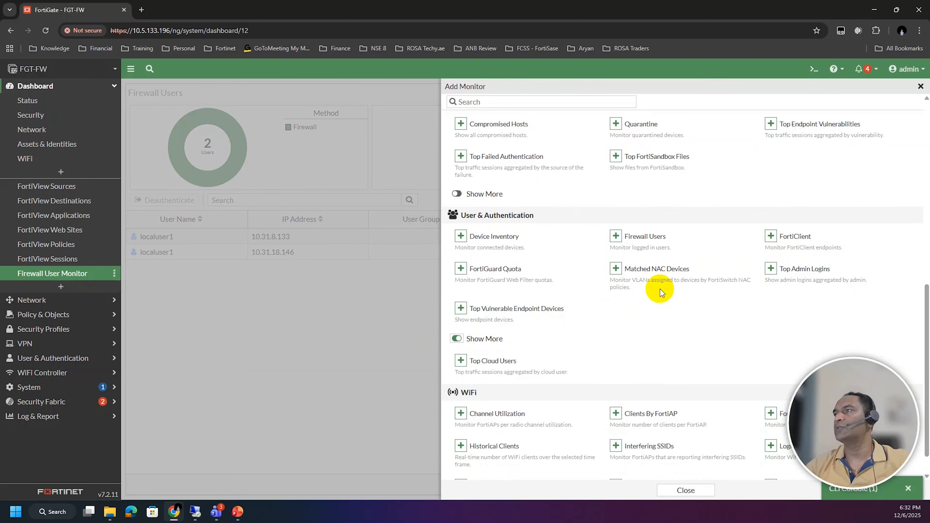
scroll(656, 291, down, 1)
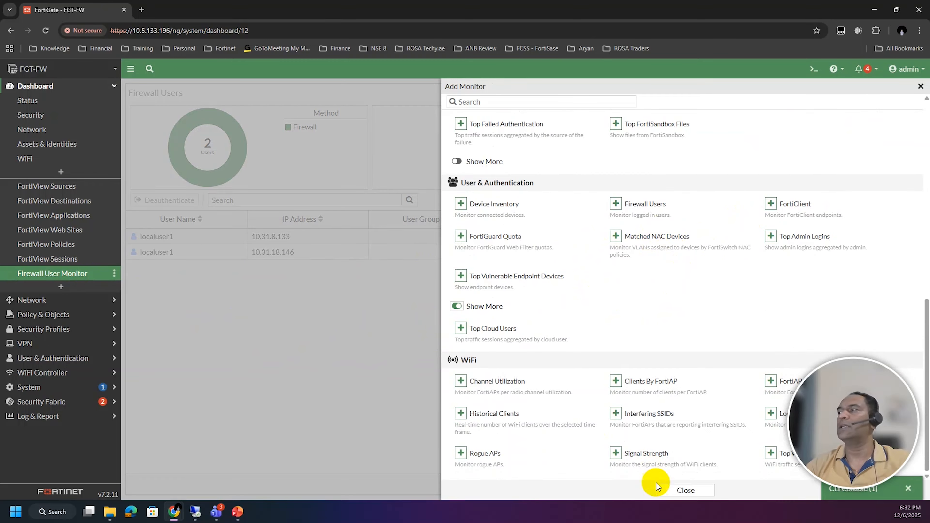
click(920, 88)
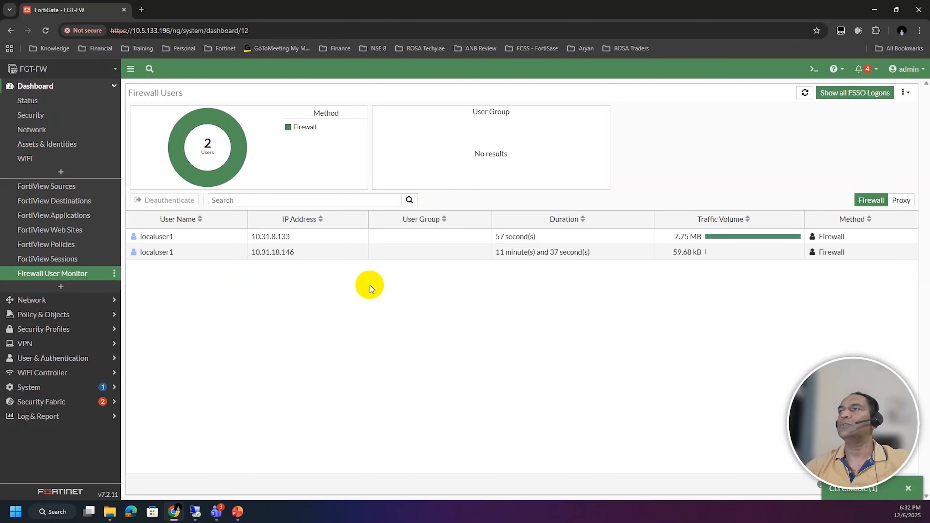
Compare the IP addresses, user groups and session durations of the two localuser1 entries in the firewall users table
click(183, 252)
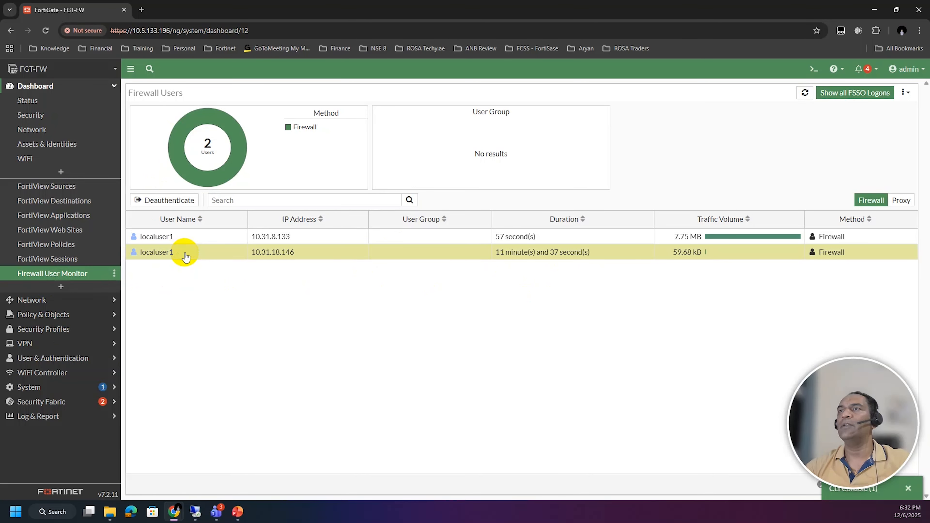
click(214, 244)
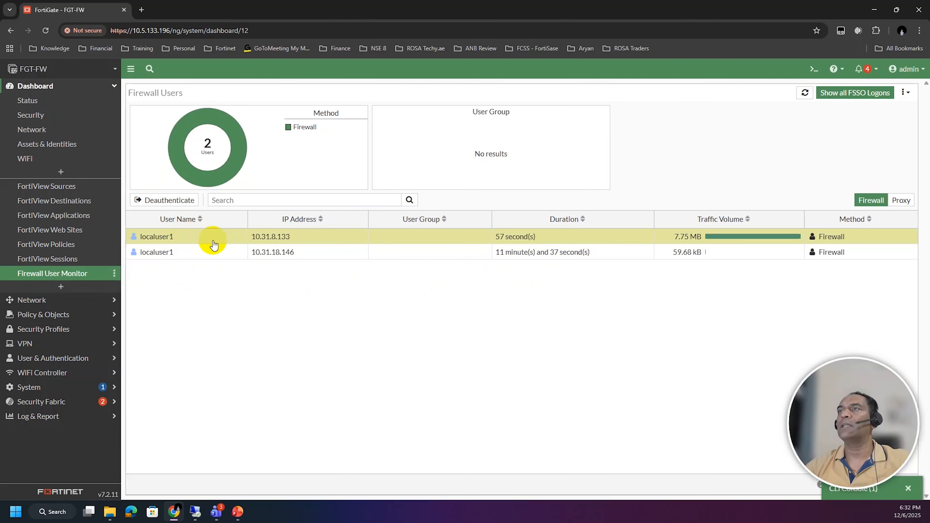
click(324, 257)
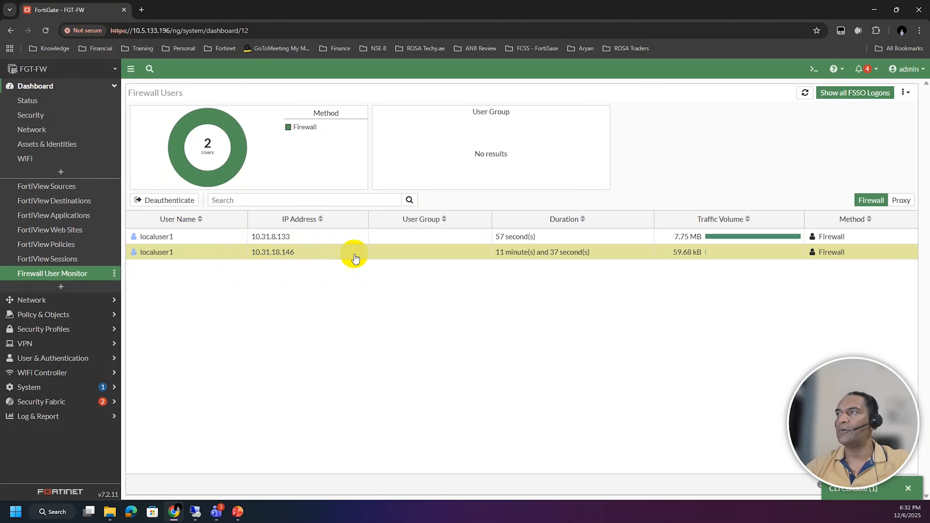
click(458, 241)
click(487, 254)
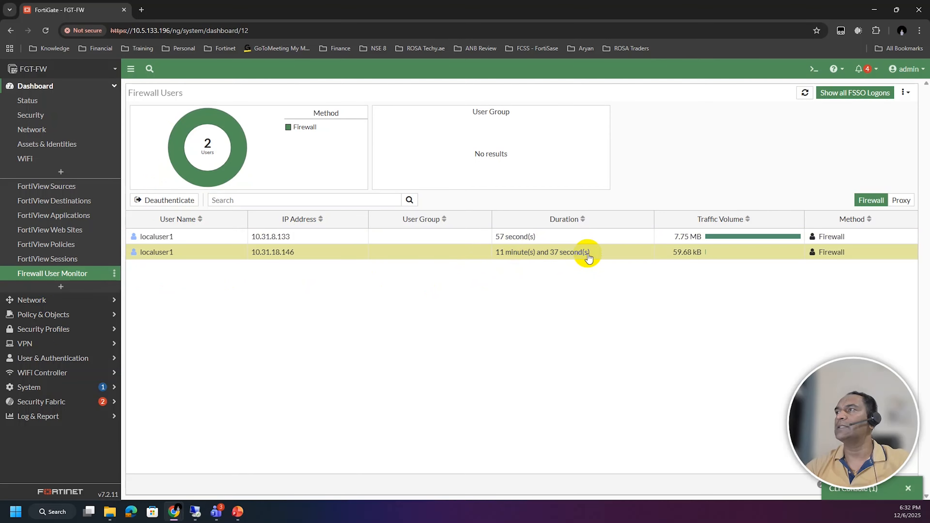
click(549, 236)
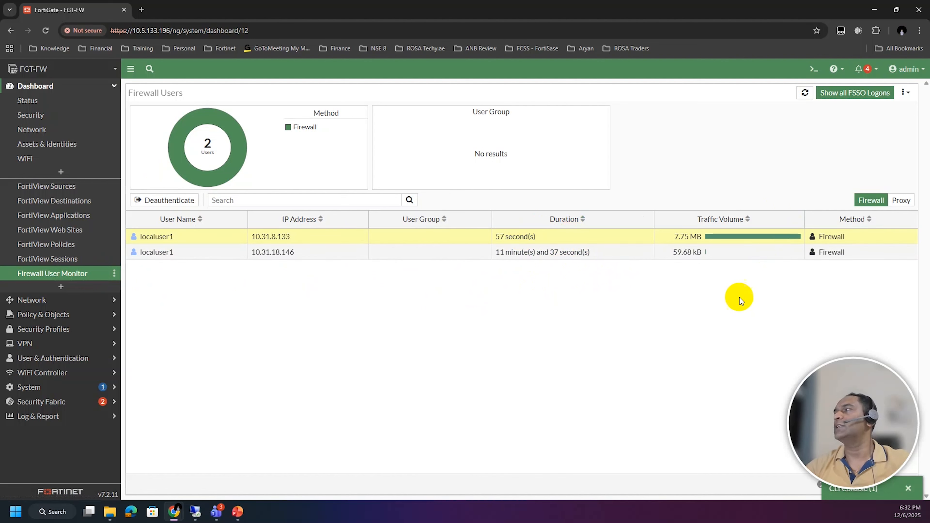
Restore the CLI console and list the authenticated firewall users with diag firewall auth list
click(862, 499)
key(Return)
key(Return)
key(Return)
key(Return)
key(Return)
key(Return)
key(Return)
key(Return)
key(Return)
key(Return)
key(Return)
key(Return)
key(Return)
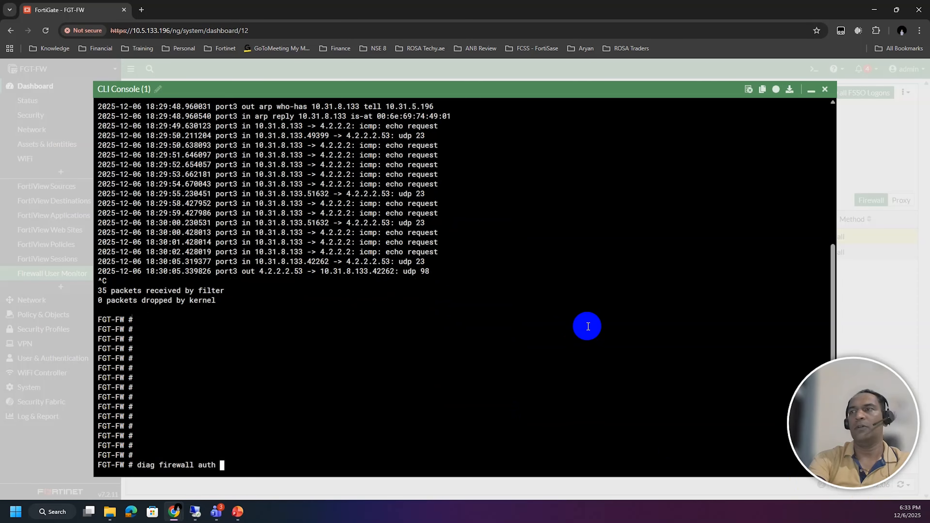
key(Return)
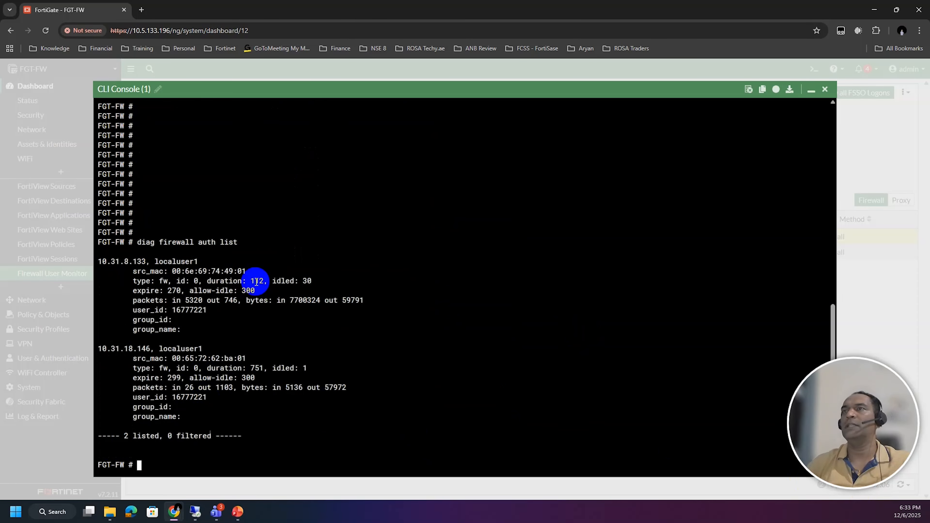
Examine both localuser1 entries in the authentication list, focusing on the expire and allow-idle values of 10.31.18.146
drag(111, 260, 373, 392)
click(285, 393)
drag(185, 378, 121, 380)
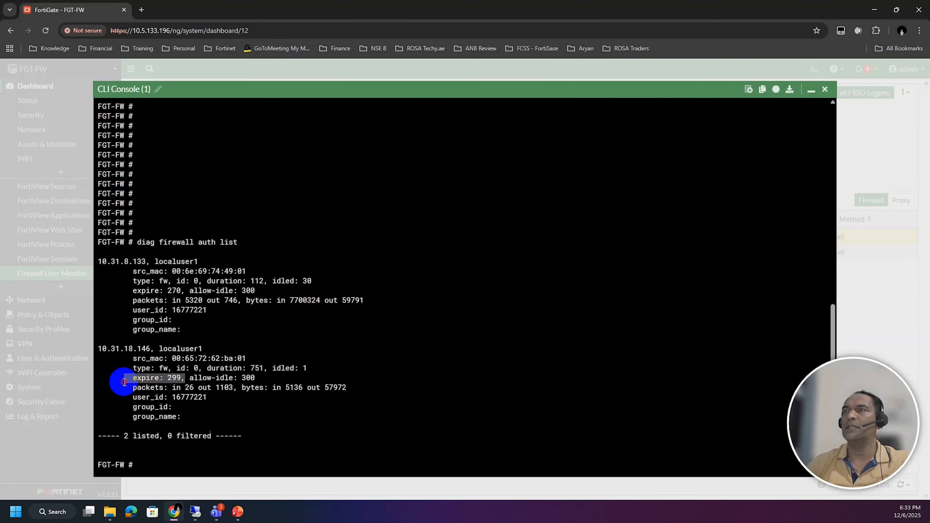
drag(297, 378, 108, 378)
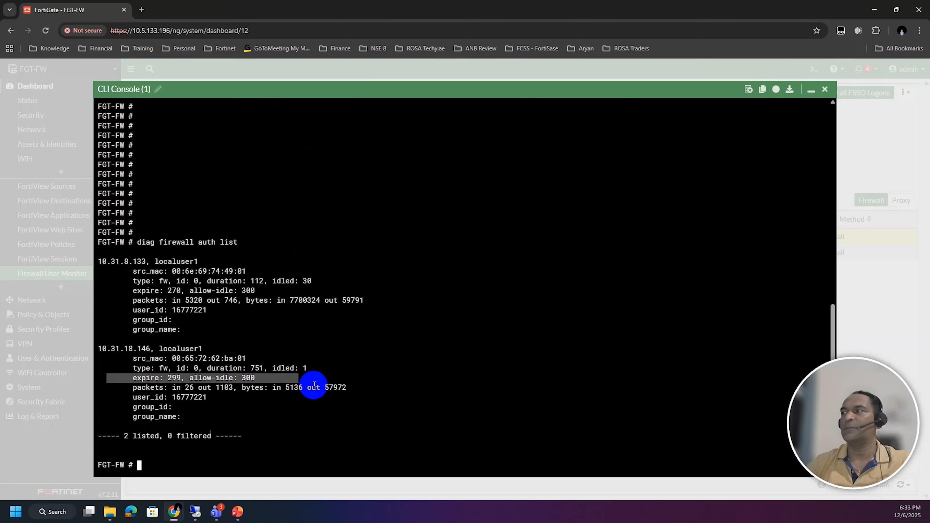
Enter config user setting in the CLI and display its settings with show and show full-configuration
click(434, 337)
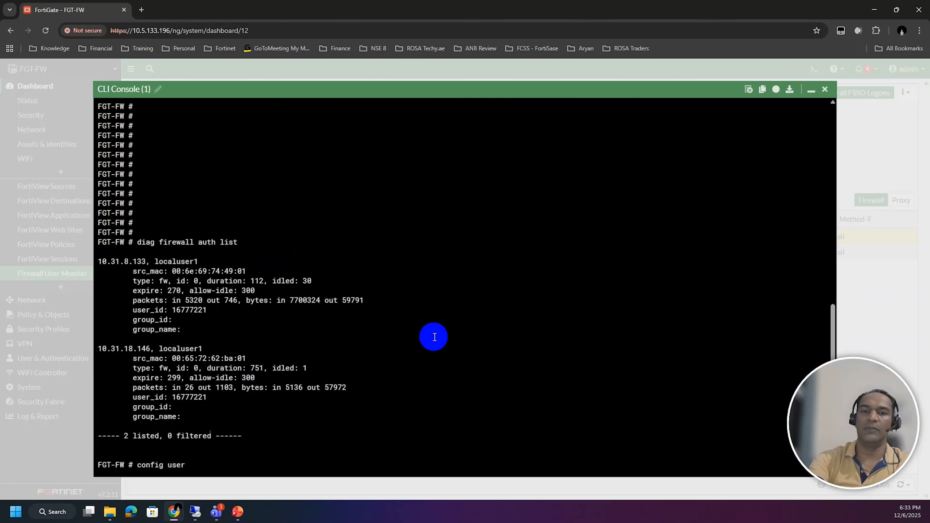
text(config user setting)
key(Return)
key(Return)
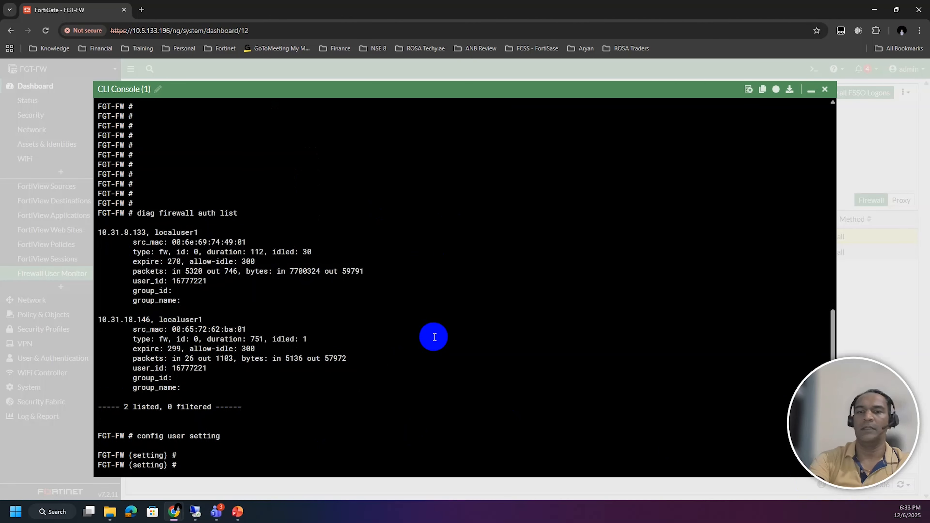
text(show)
key(Return)
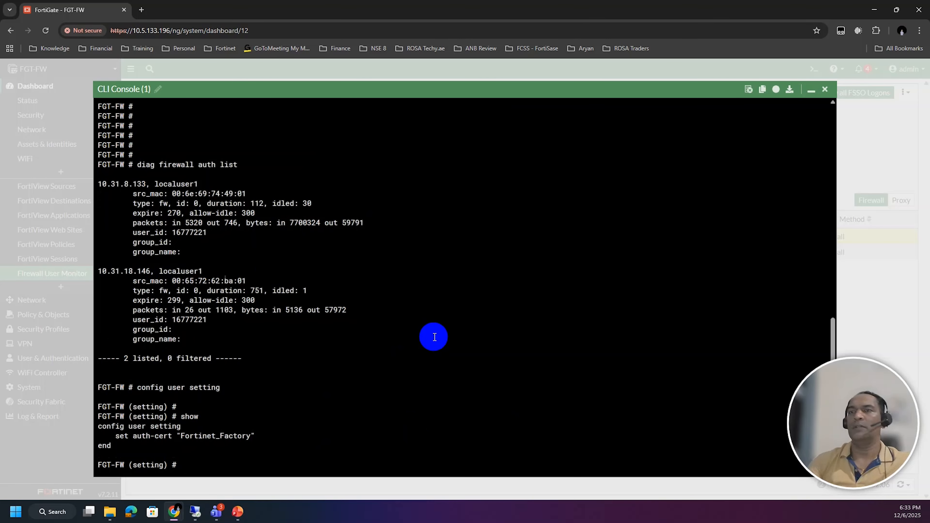
key(Return)
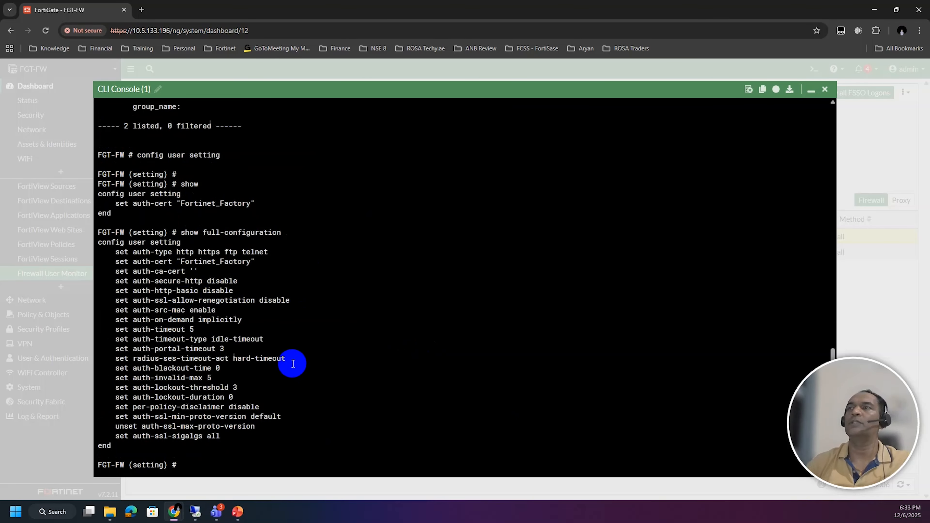
Examine the auth-timeout and auth-timeout-type lines in the full user settings and minimize the CLI console
drag(180, 233, 281, 234)
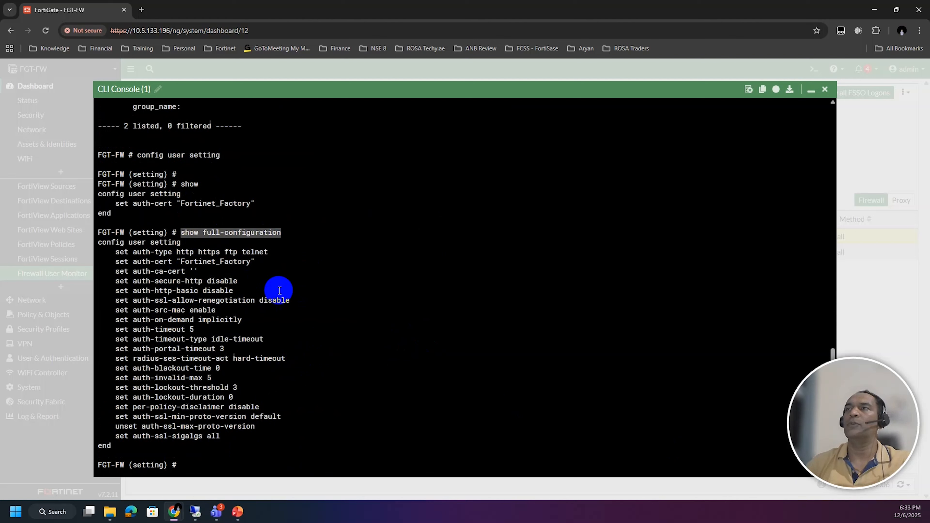
click(279, 291)
drag(112, 329, 229, 330)
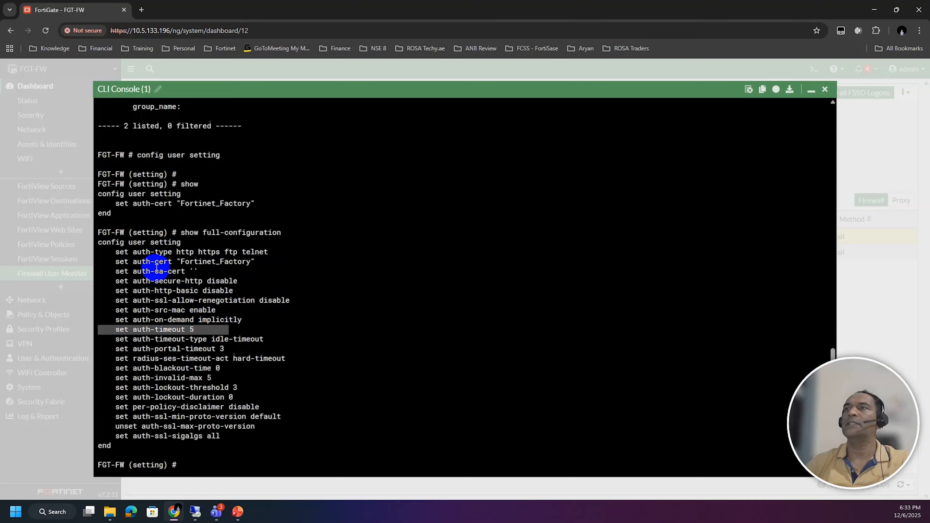
drag(108, 342, 273, 341)
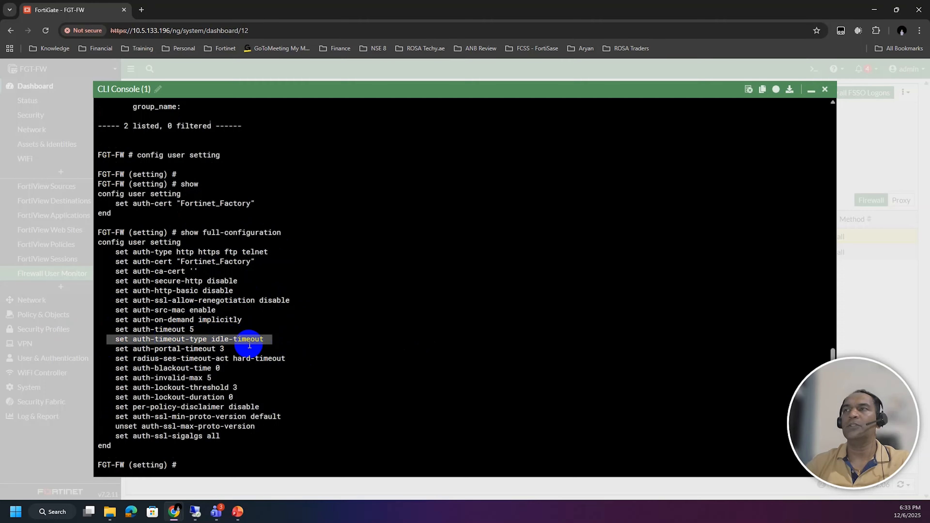
click(269, 340)
drag(269, 340, 135, 341)
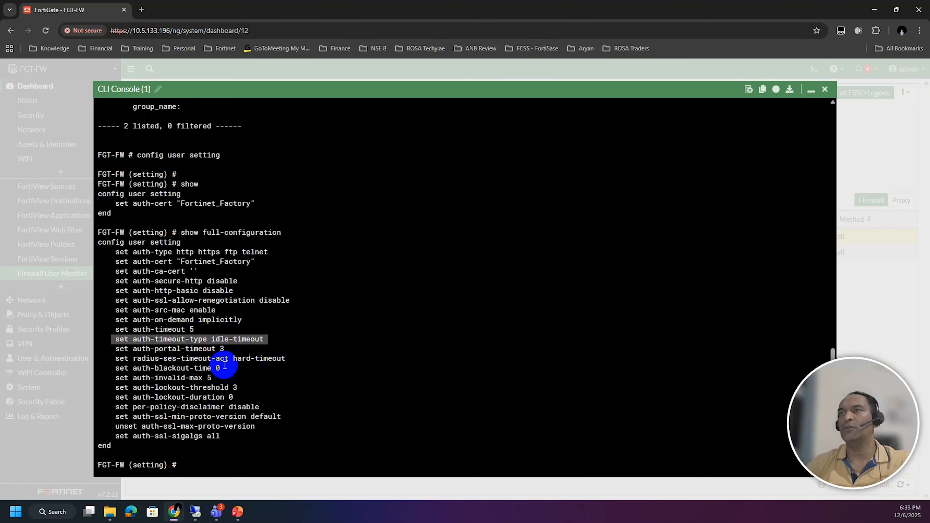
click(812, 90)
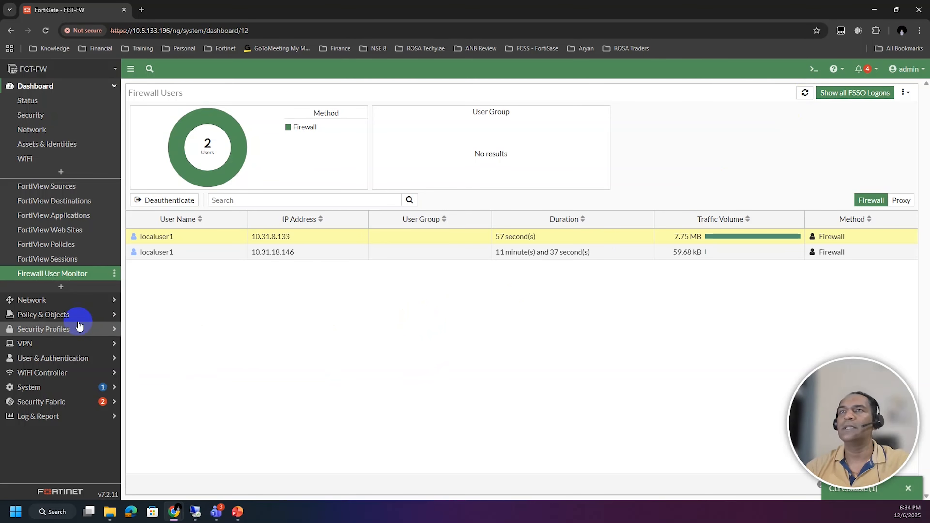
Open the firewall policy list and compare localuser-Policy with ROSA-In-to-Out among the port3-to-port1 policies
click(73, 314)
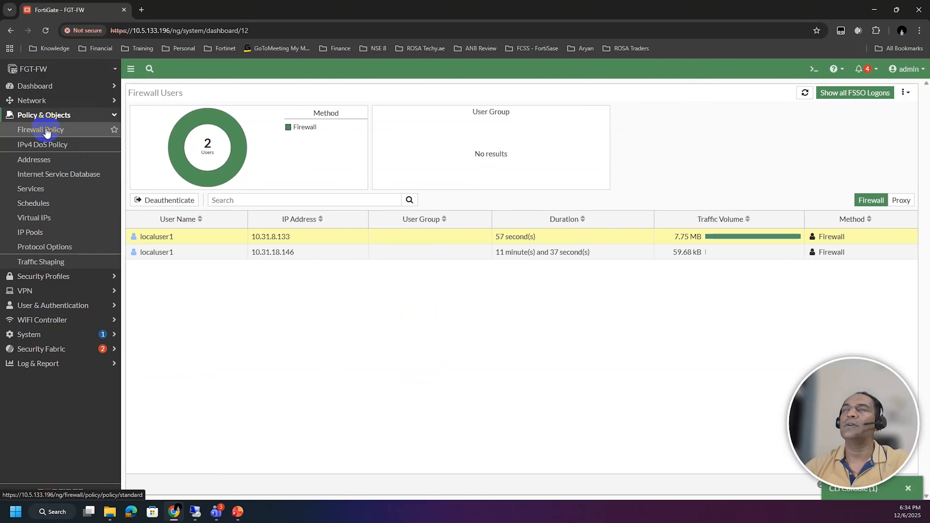
click(55, 129)
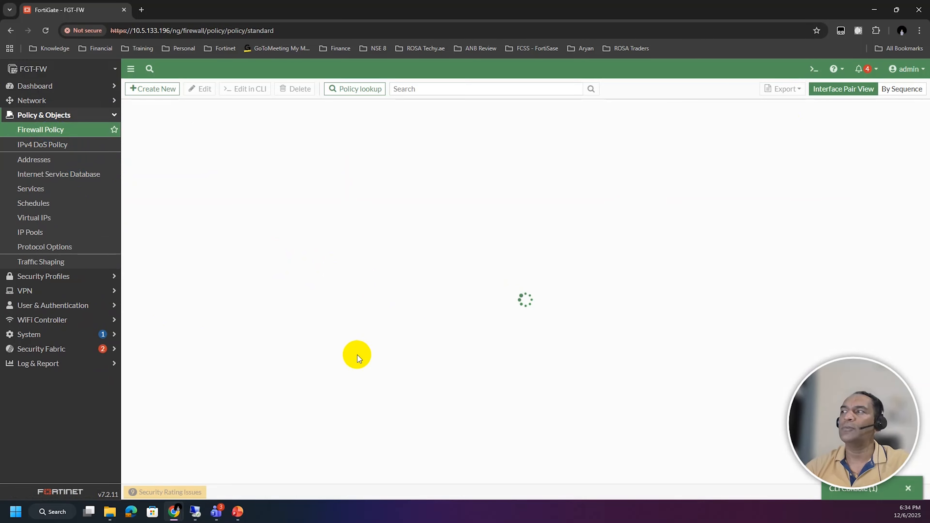
scroll(352, 315, down, 1)
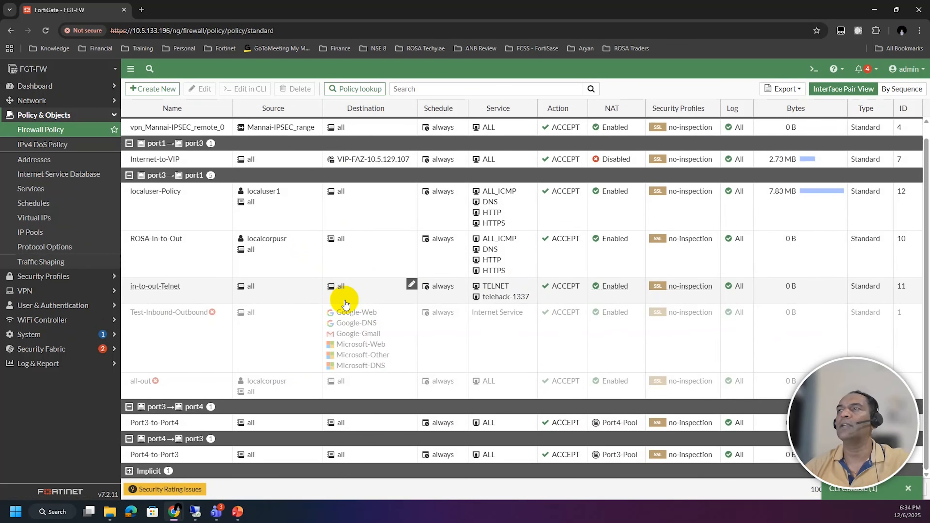
scroll(344, 309, up, 1)
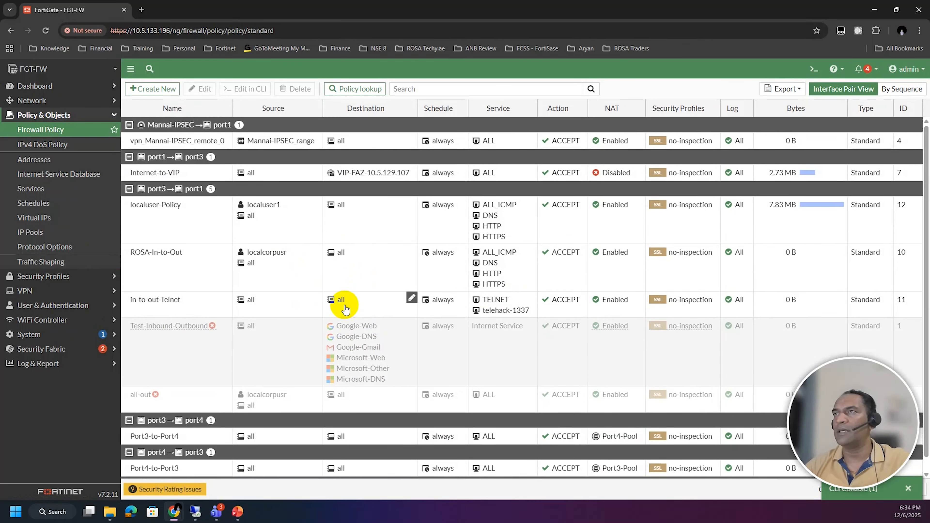
click(304, 267)
click(361, 221)
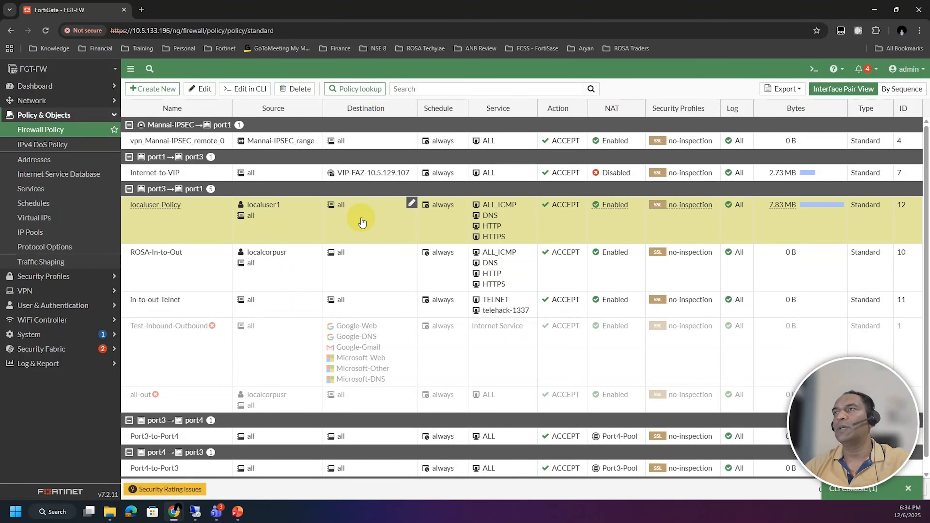
click(377, 273)
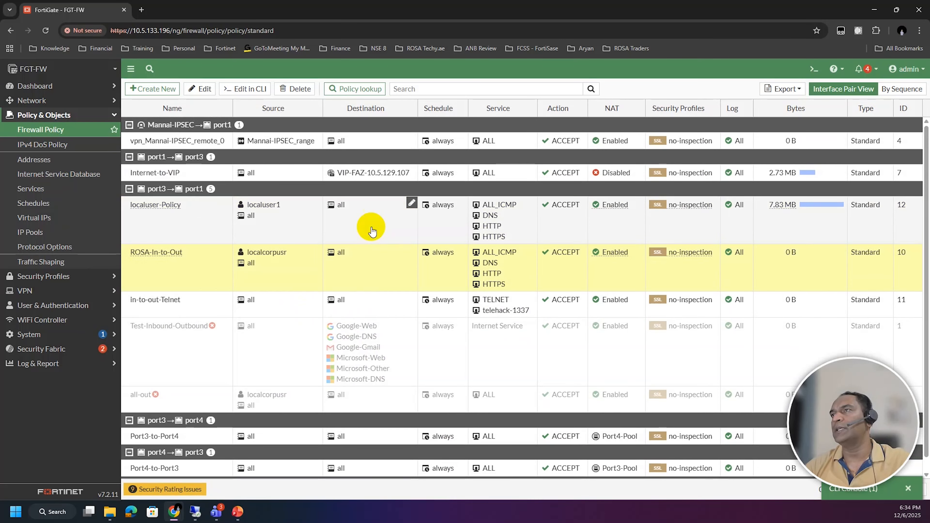
click(372, 228)
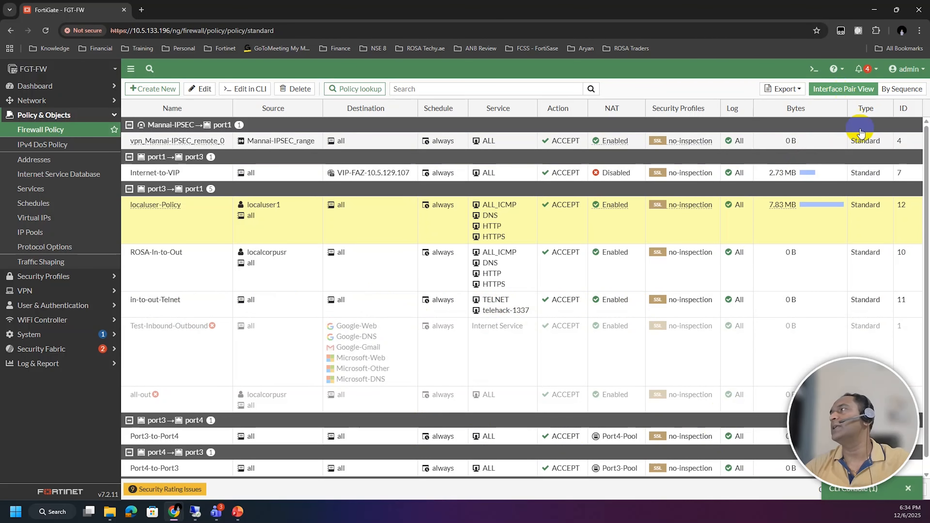
Restore the CLI console and leave the user setting configuration with end
click(880, 497)
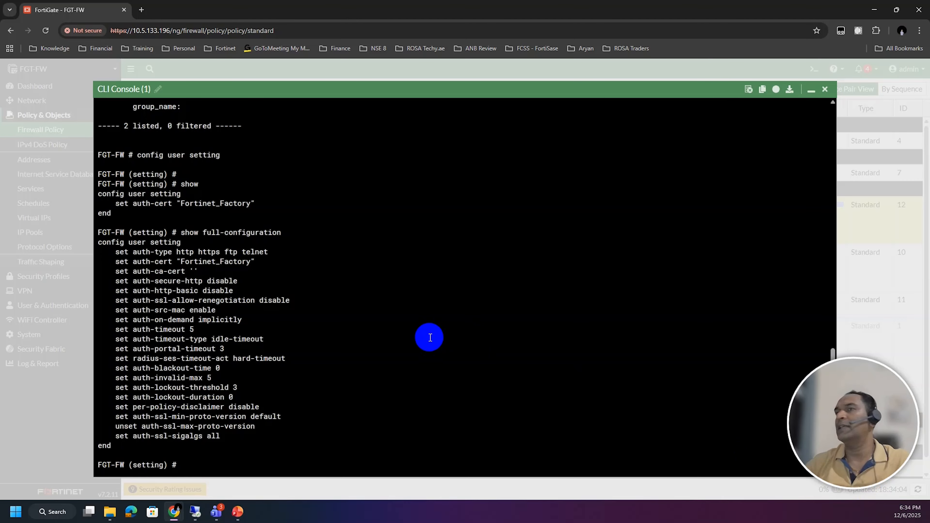
key(Return)
key(Return)
key(Return)
key(Return)
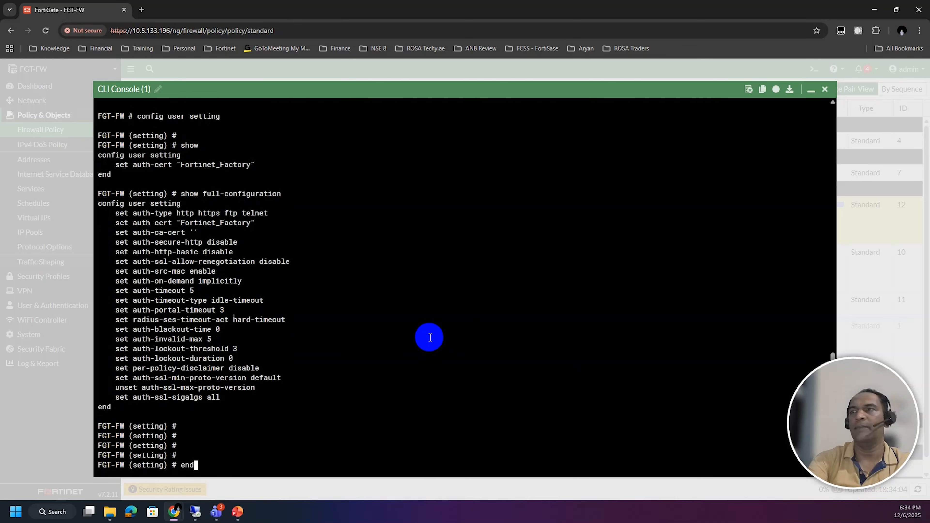
text(end)
key(Return)
key(Return)
key(Return)
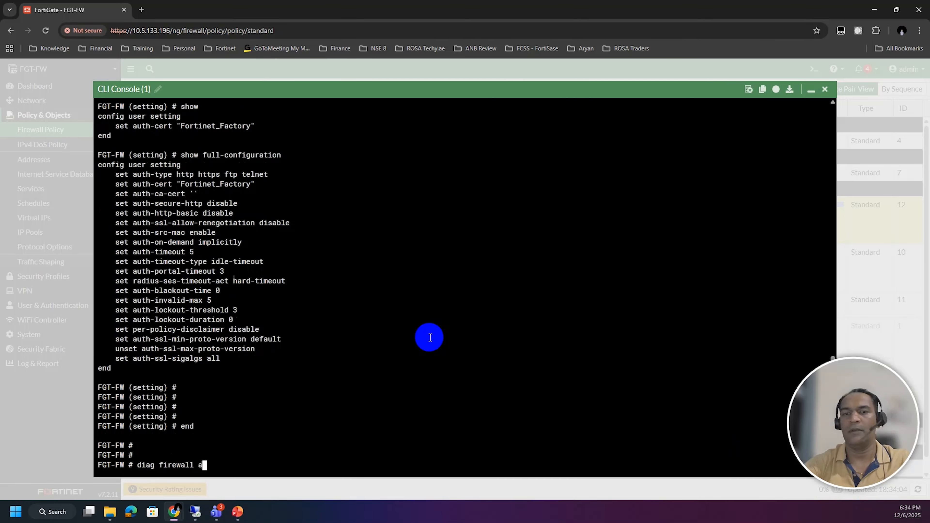
List the authenticated users again with diag firewall auth list and display the options available for diag firewall auth
text(diag firewall auth list)
key(Return)
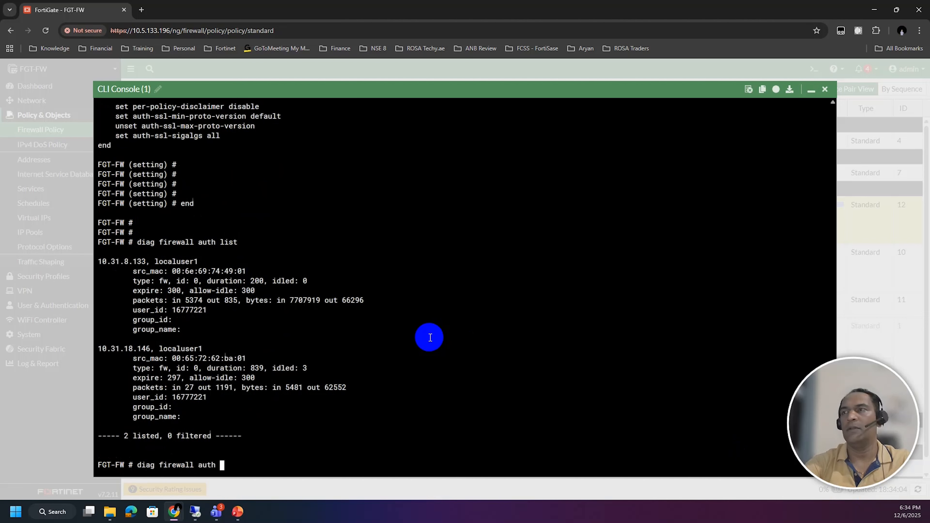
key(question)
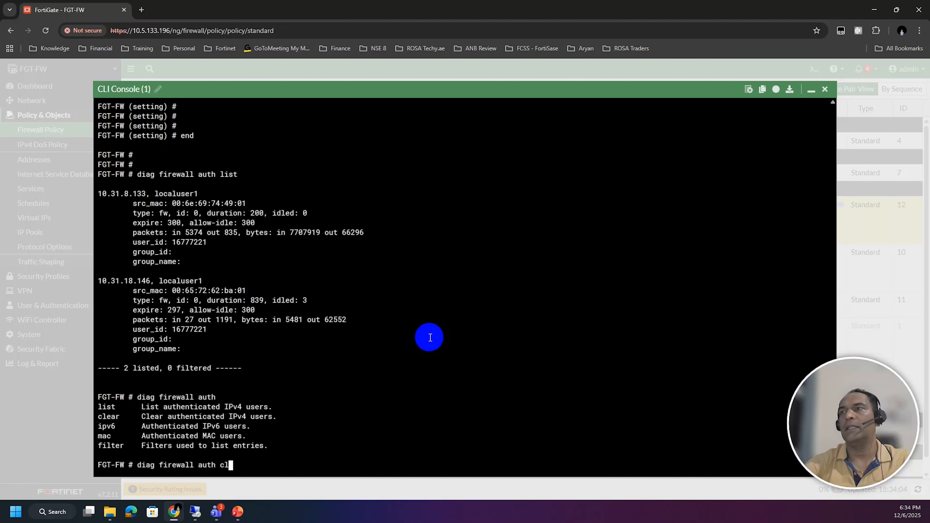
Clear all authenticated IPv4 users with diag firewall auth clear
key(Return)
key(Return)
key(Return)
key(Return)
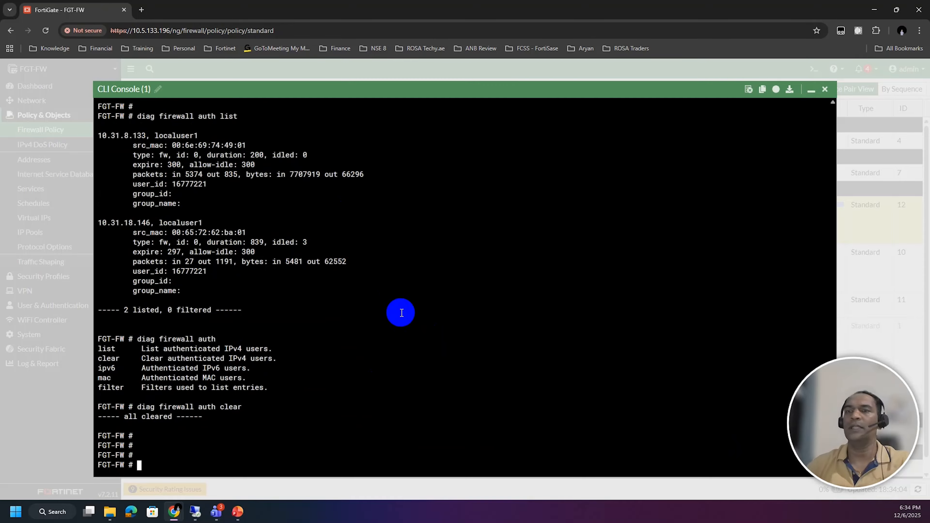
key(Return)
key(Return)
key(Return)
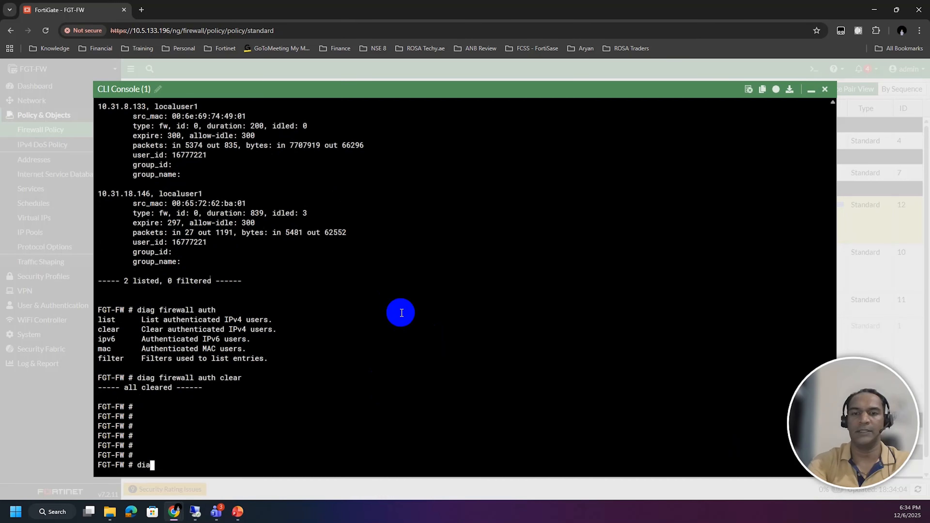
Check the remaining authenticated users with diag firewall auth list
text(diag firewall auth )
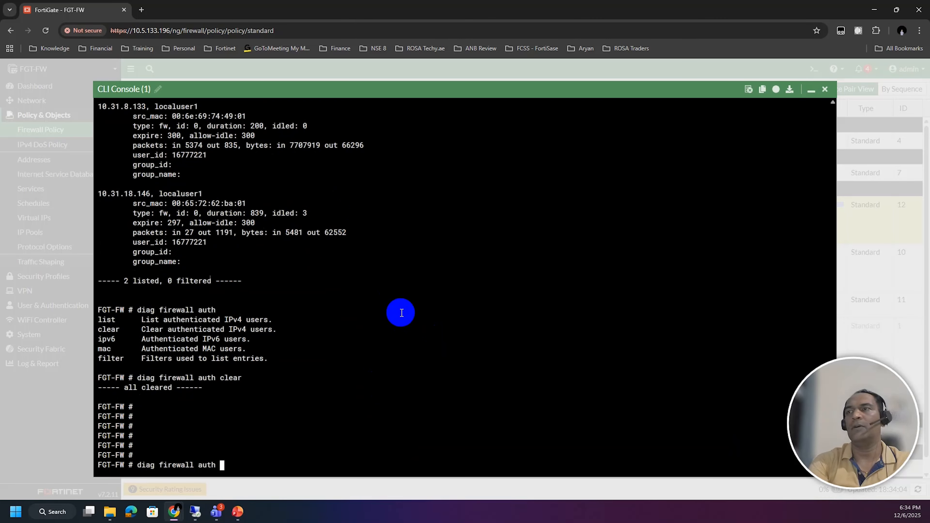
text(list)
key(Return)
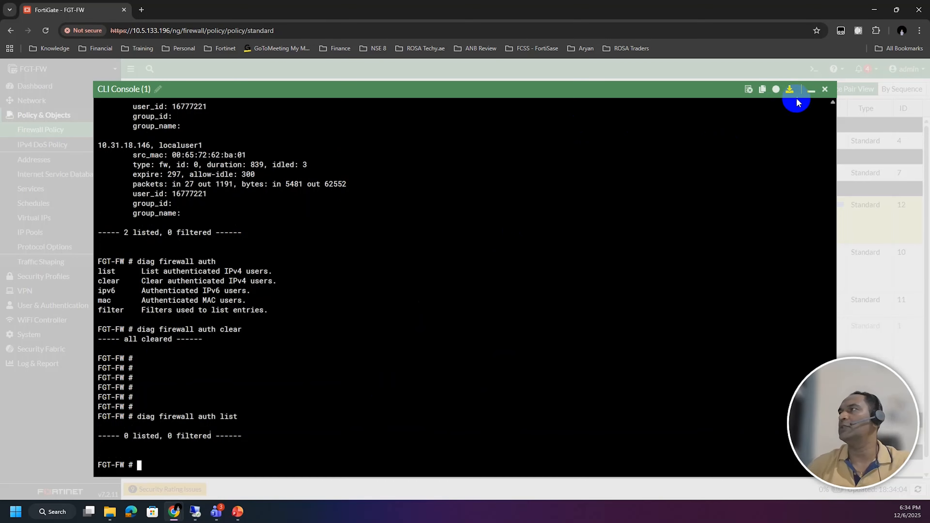
Minimize the CLI console and check the Firewall User Monitor dashboard for authenticated users
click(811, 89)
click(35, 86)
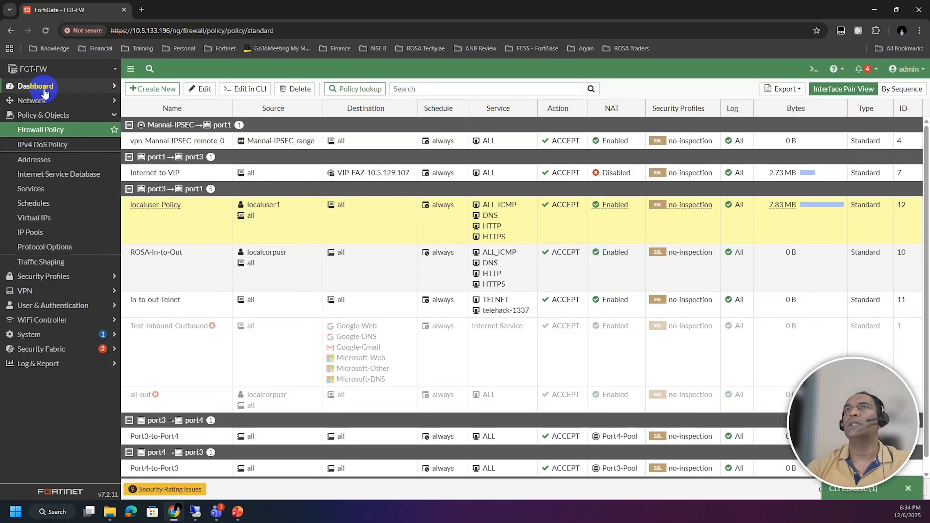
click(49, 280)
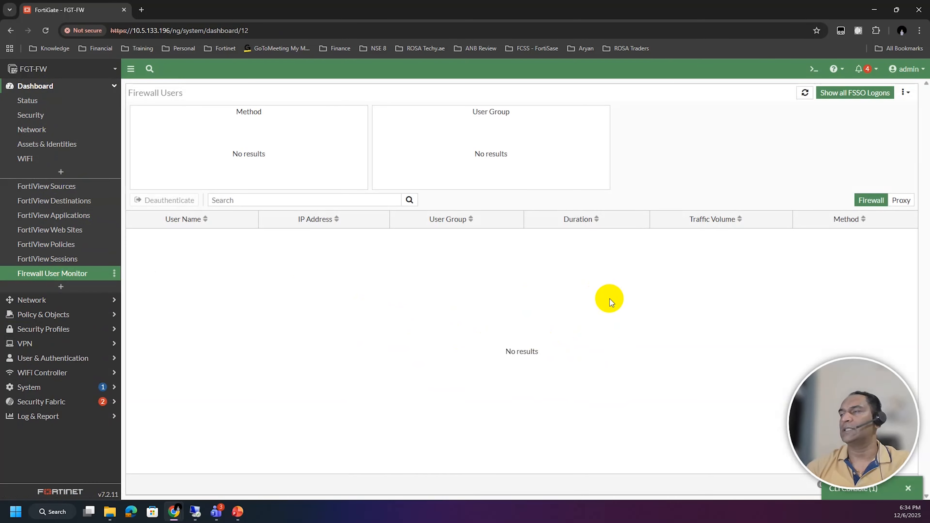
Open the firewall policy list and examine the ROSA-In-to-Out and in-to-out-Telnet policies, including their services
click(60, 328)
click(63, 117)
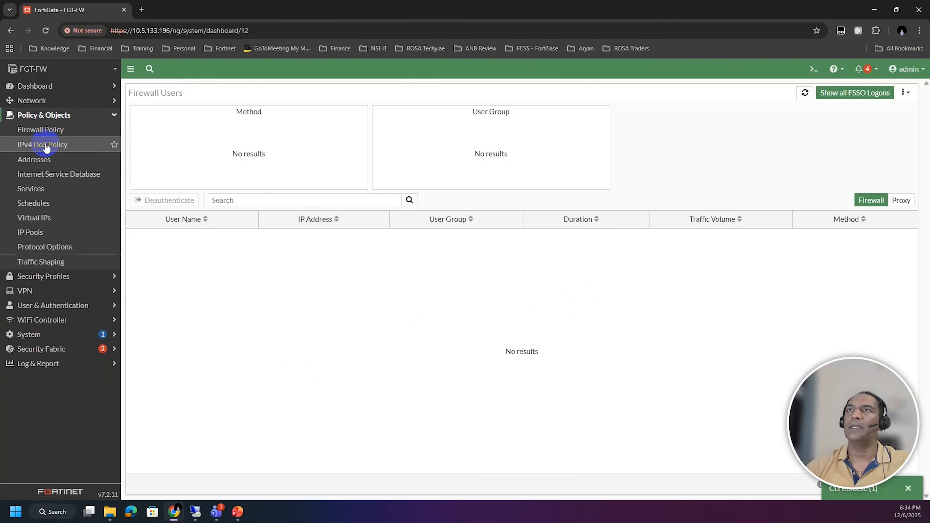
click(58, 130)
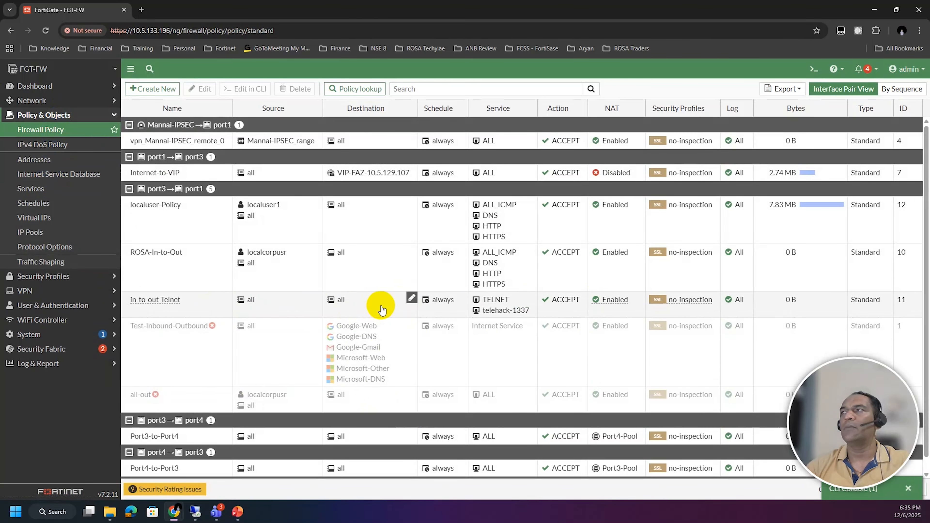
click(485, 314)
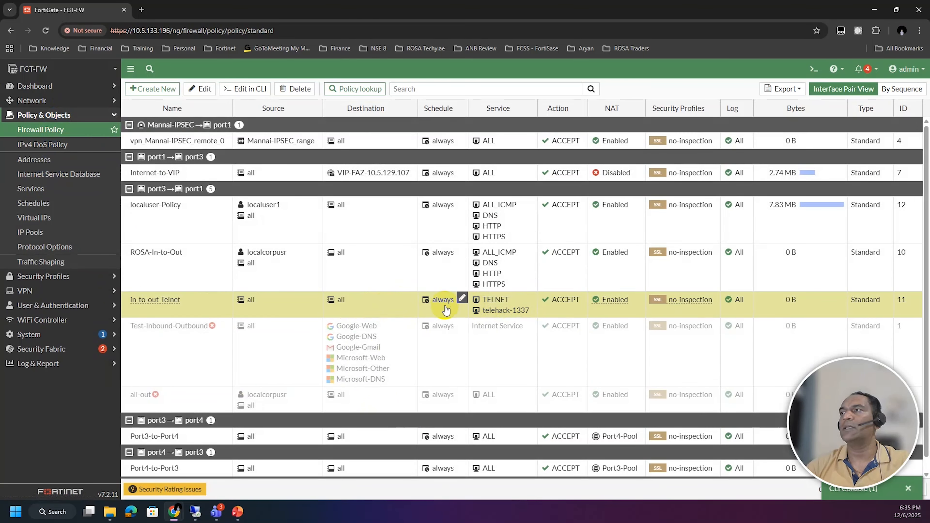
click(555, 272)
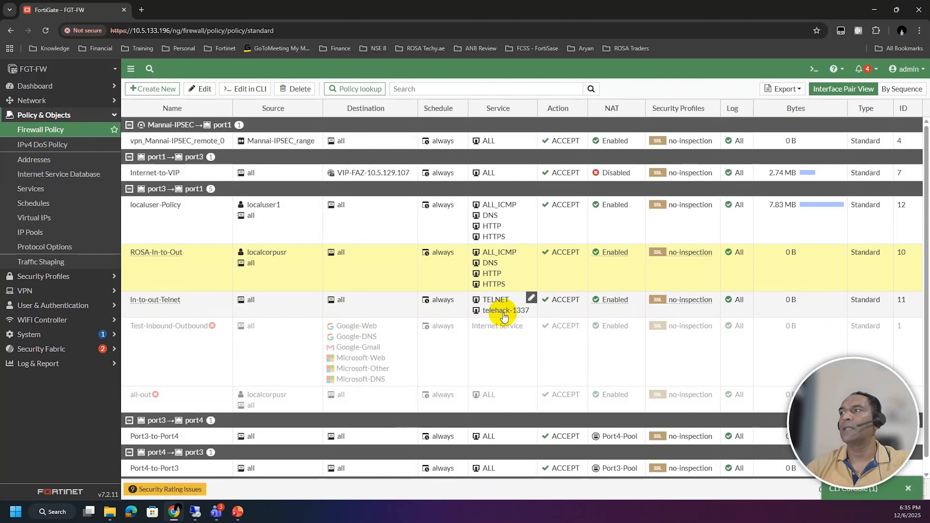
mouse_move(527, 312)
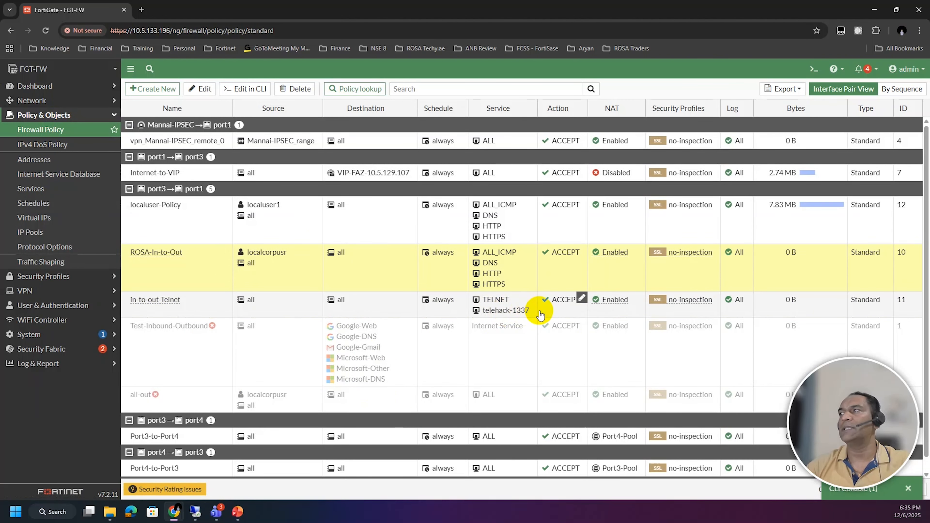
In the Kali VM, reload edition.cnn.com, add the certificate exception to reach the firewall login page, and minimize Firefox
click(177, 518)
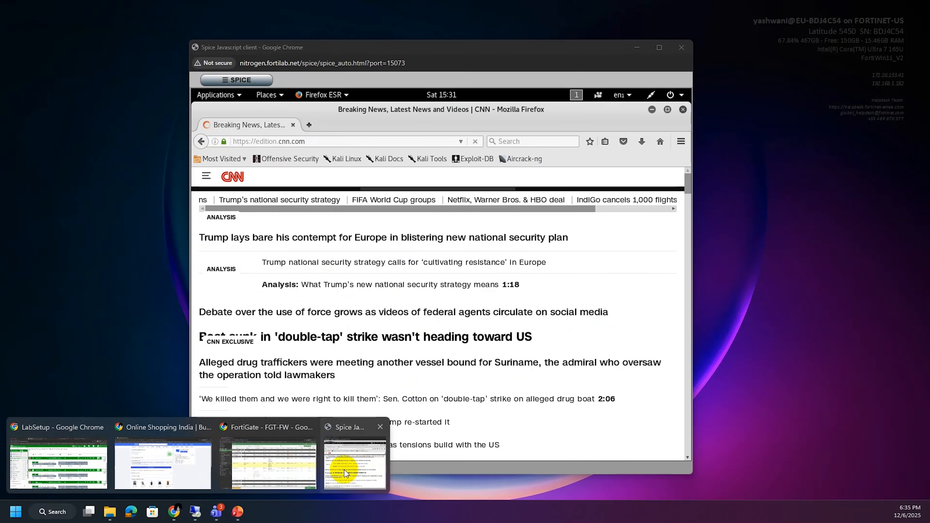
click(353, 467)
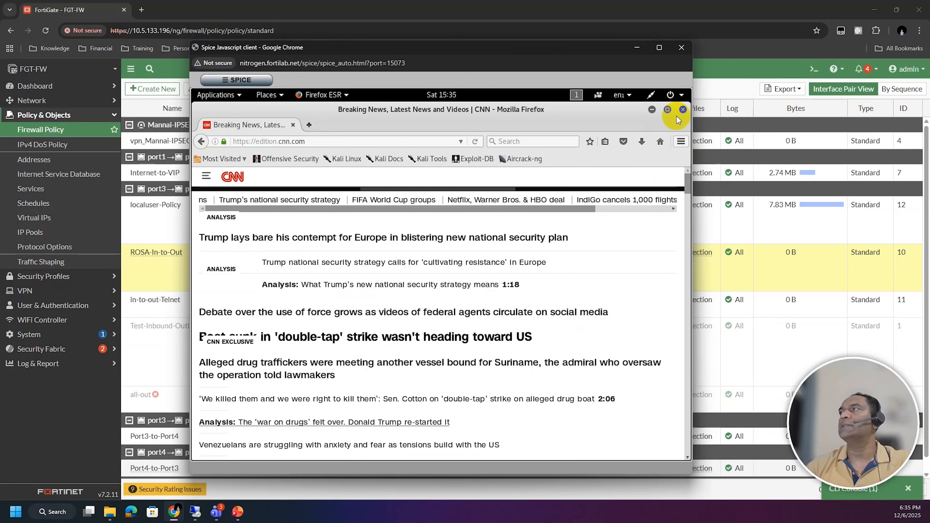
click(357, 139)
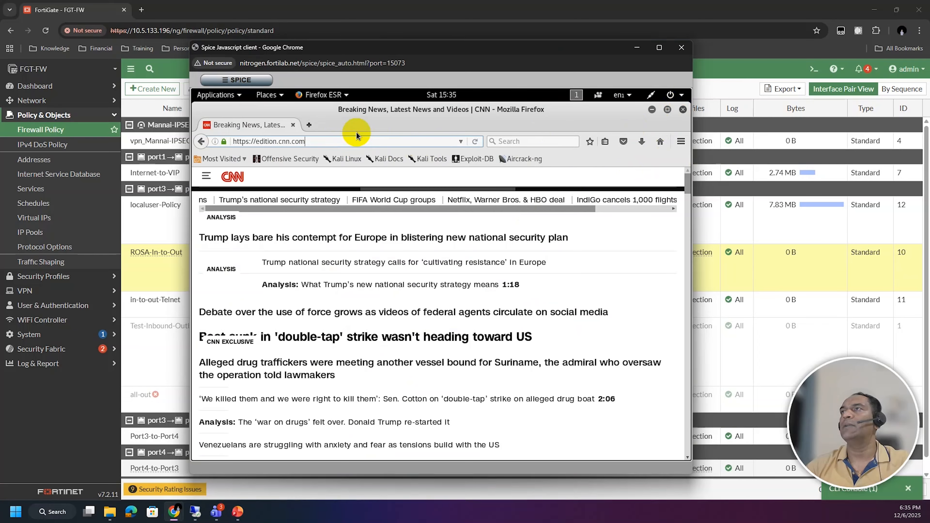
key(Return)
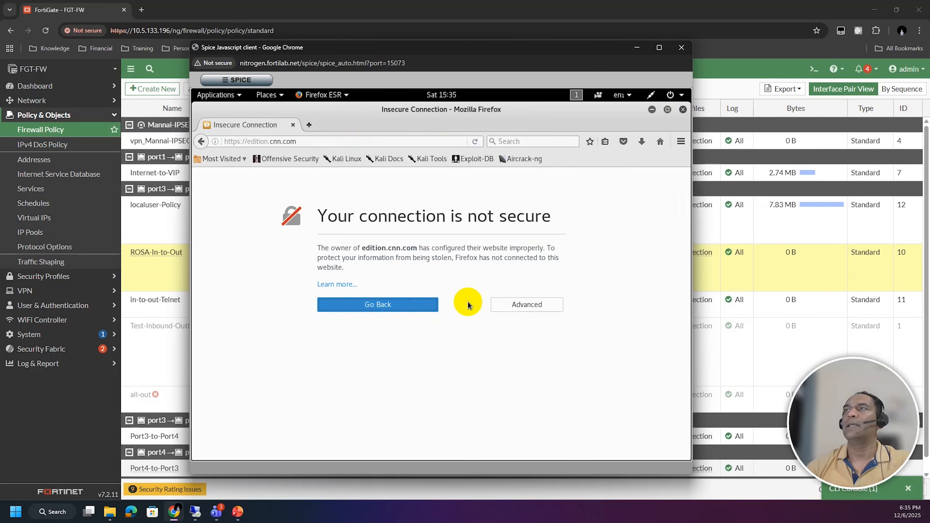
click(523, 308)
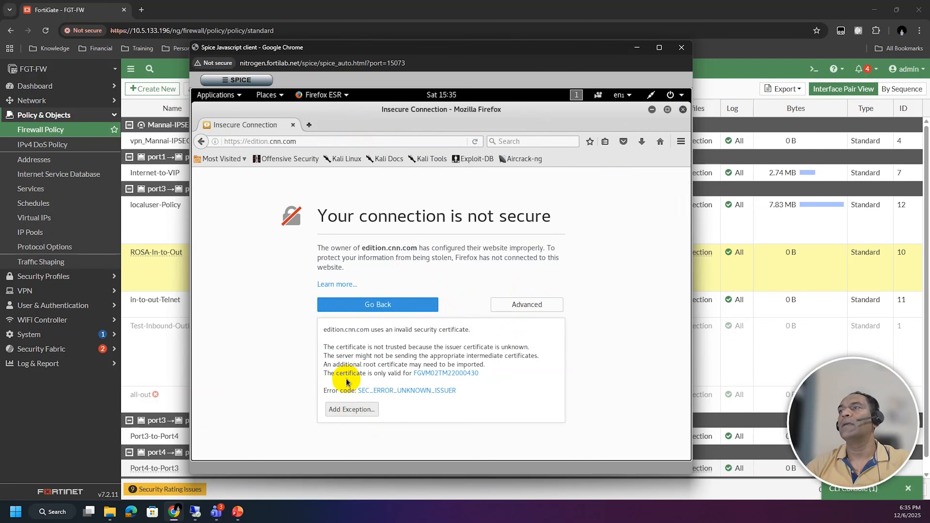
click(352, 411)
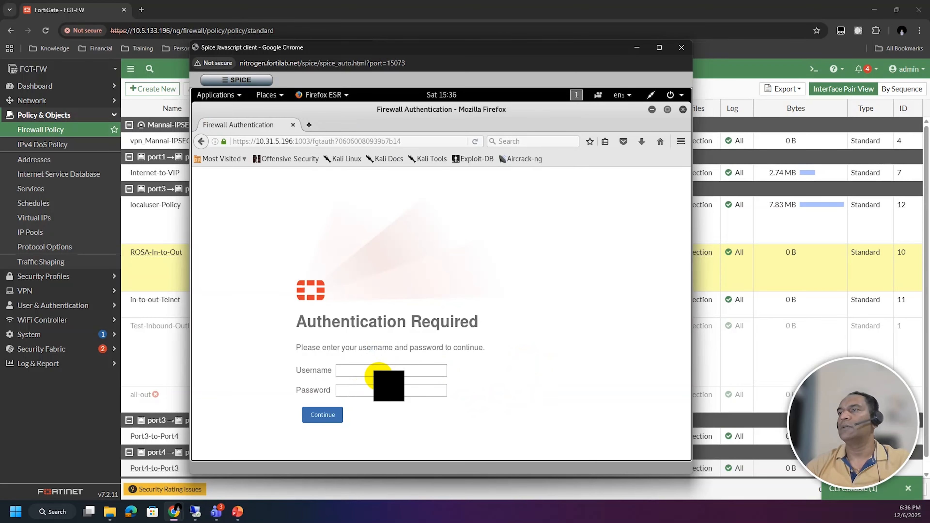
click(372, 373)
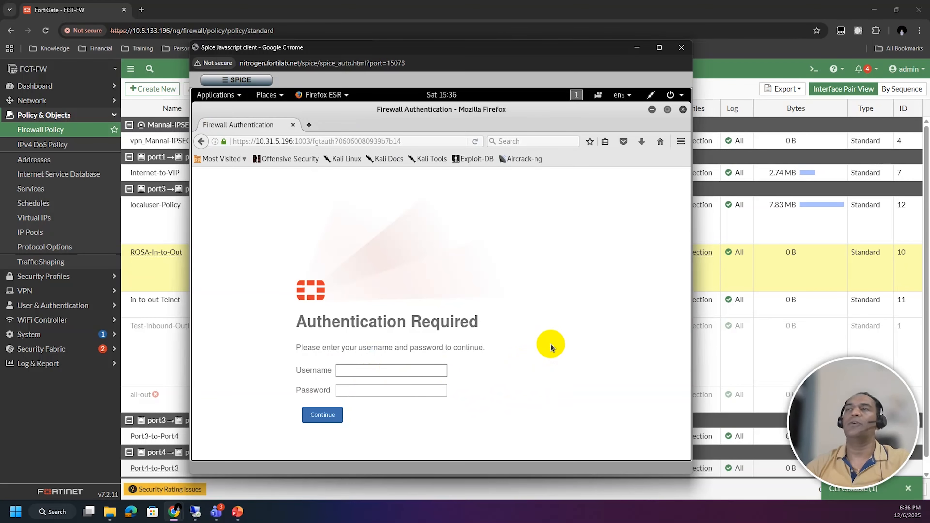
click(653, 110)
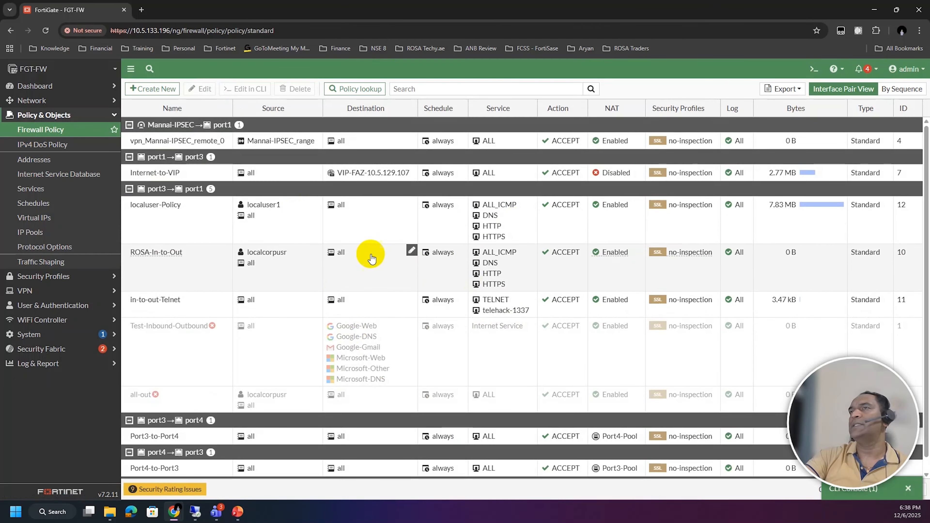
Compare localuser-Policy, ROSA-In-to-Out and in-to-out-Telnet in the port3-to-port1 section of the firewall policy list
click(354, 220)
click(351, 275)
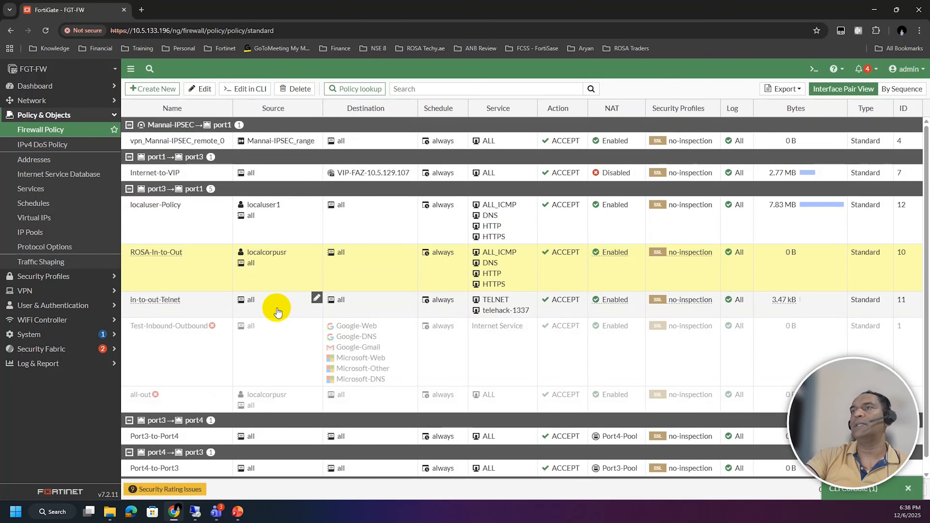
click(277, 311)
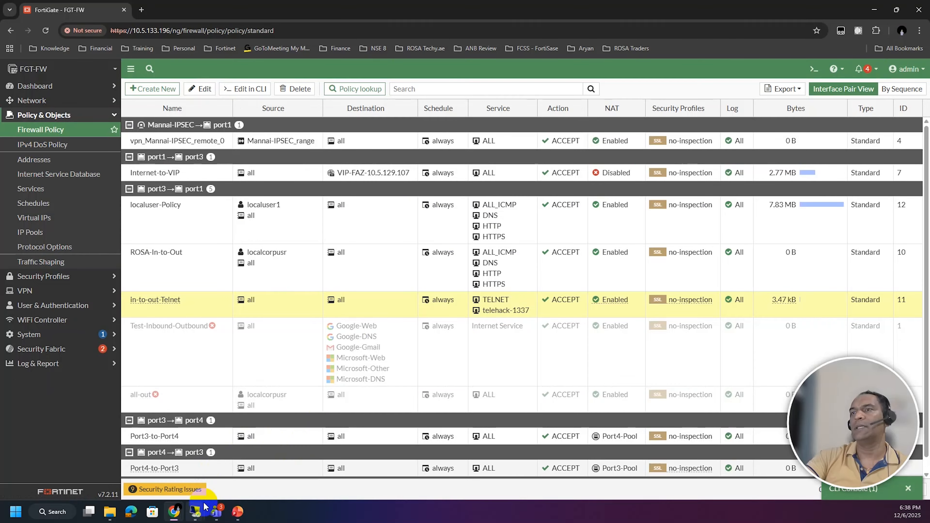
Bring up the Kali VM window, then return to FortiGate and check the Firewall User Monitor for authenticated users
click(175, 516)
click(355, 463)
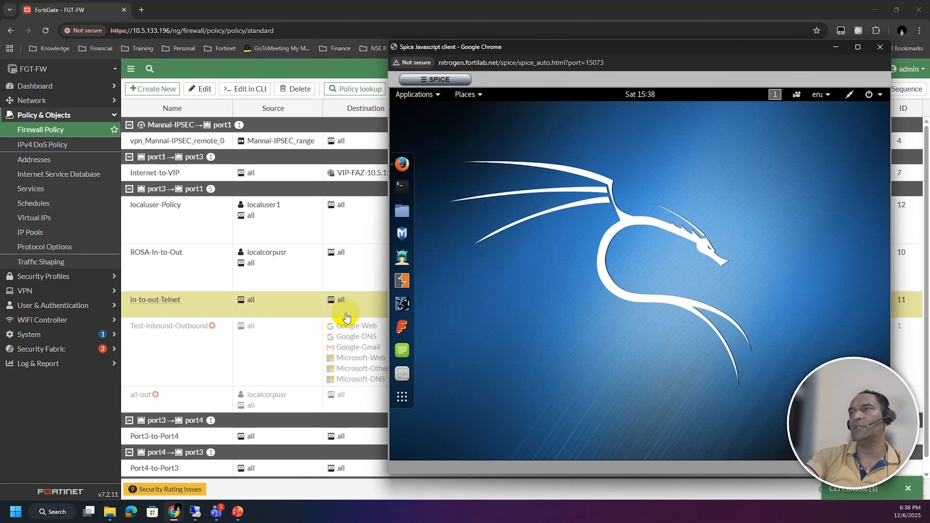
drag(576, 62, 580, 236)
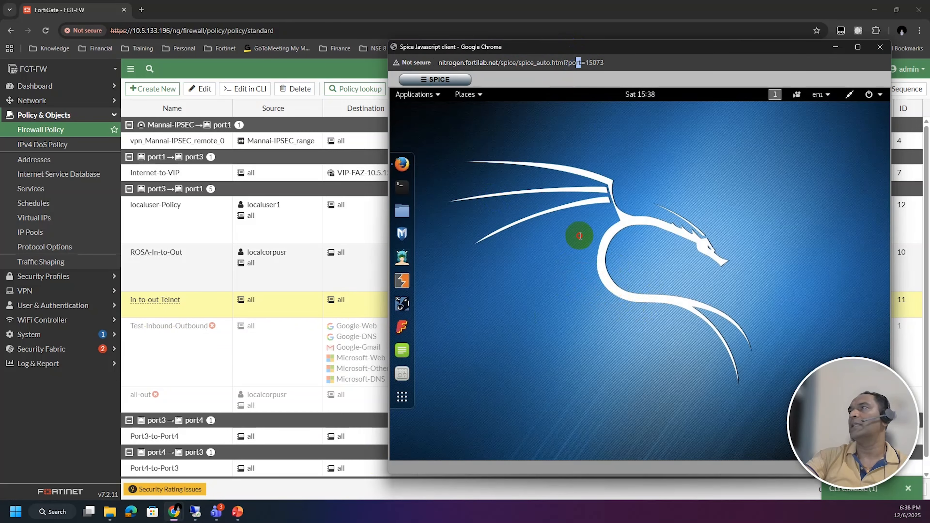
click(503, 289)
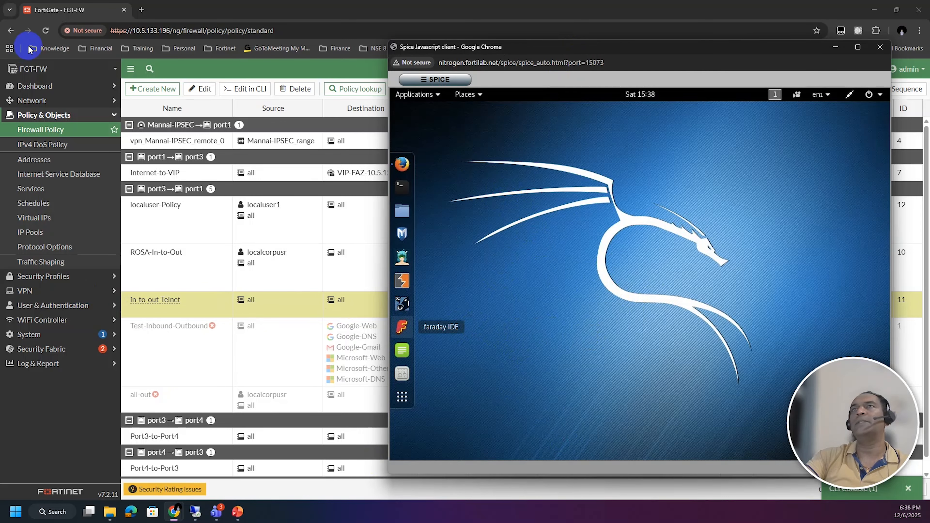
click(39, 91)
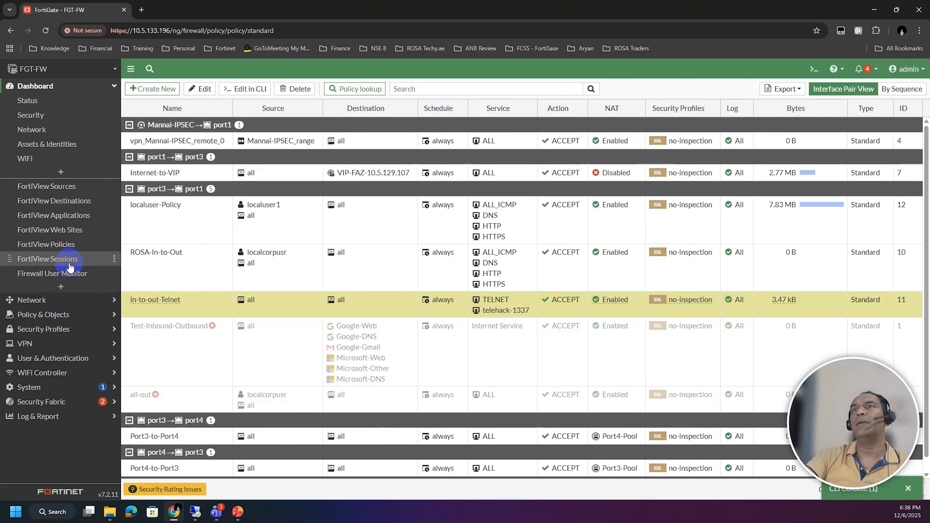
click(69, 273)
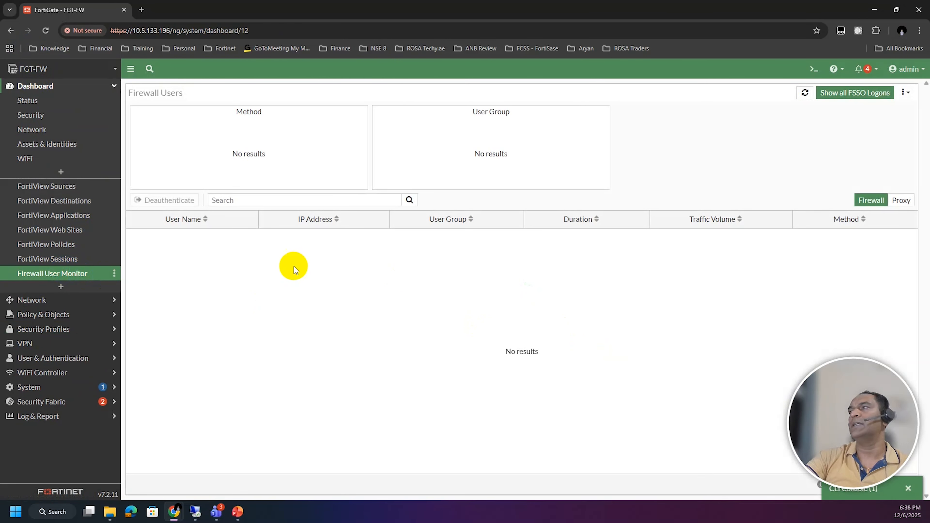
Switch to the Kali VM, open a terminal and connect to Telehack over telnet
mouse_move(174, 511)
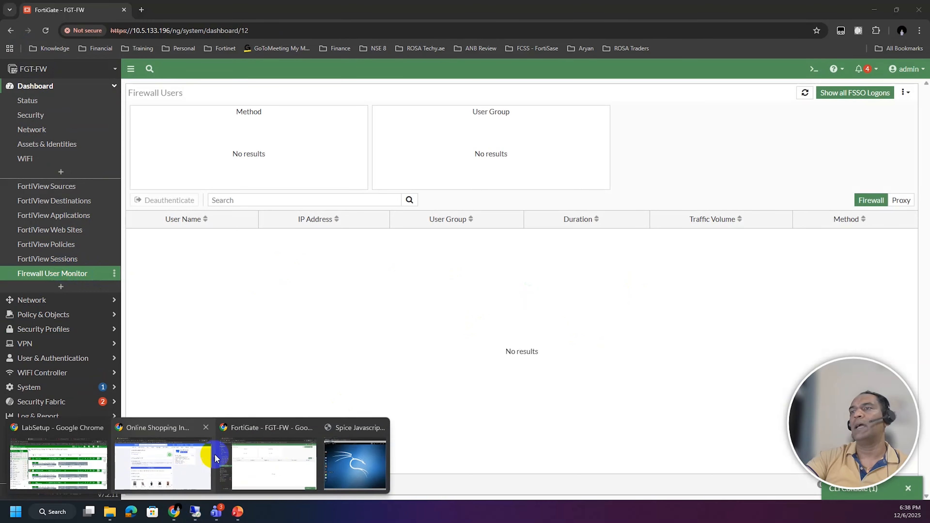
click(363, 463)
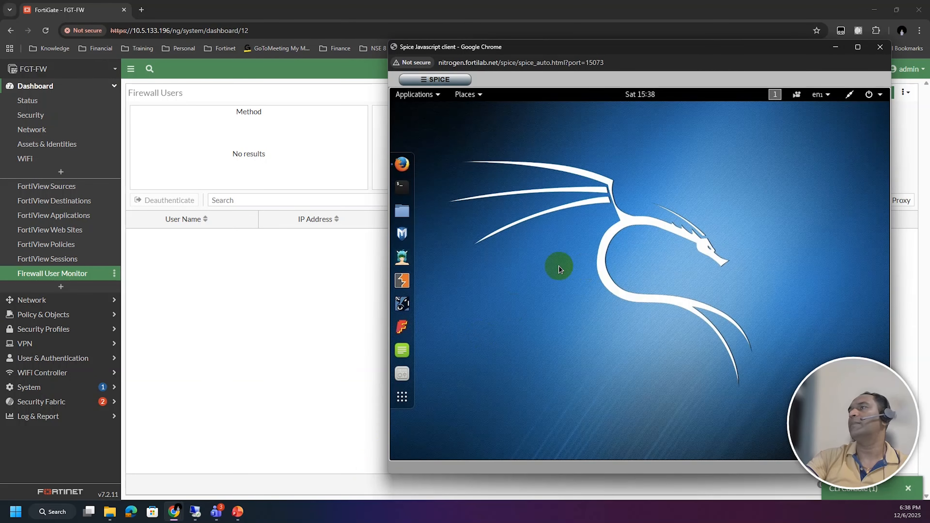
click(405, 190)
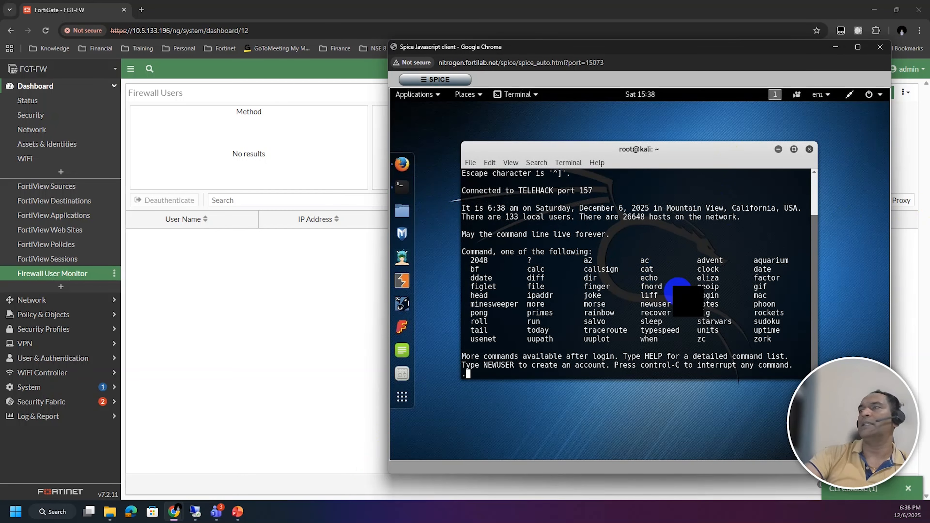
Return to FortiGate, check the in-to-out-Telnet policy in the firewall policy list, and open the Forward Traffic log
click(276, 359)
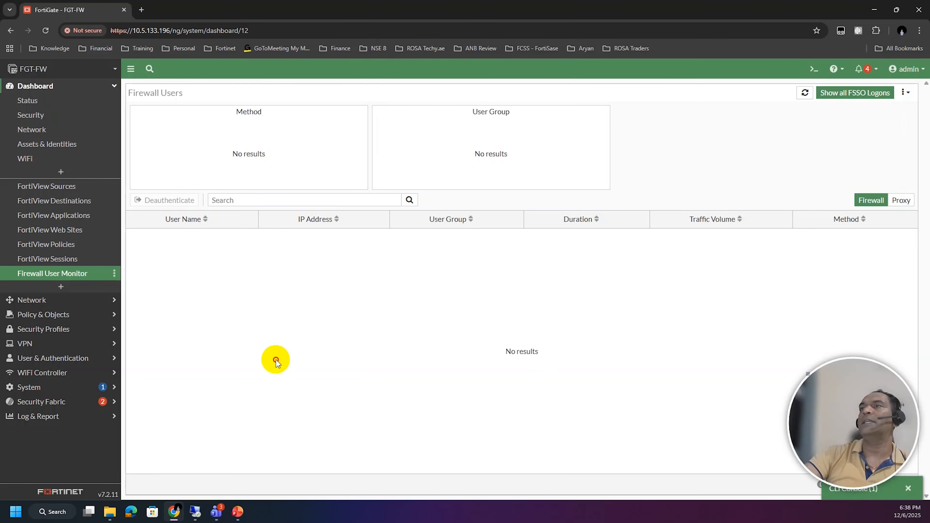
click(73, 314)
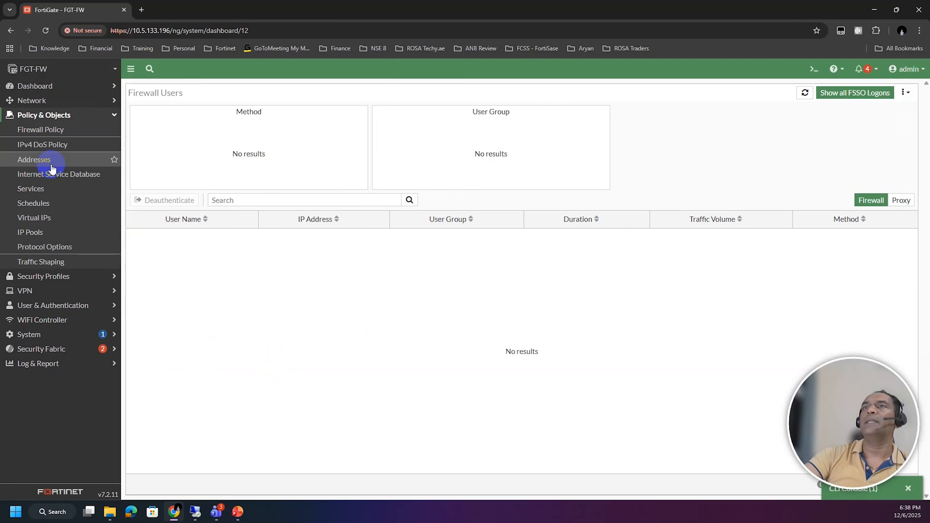
click(45, 130)
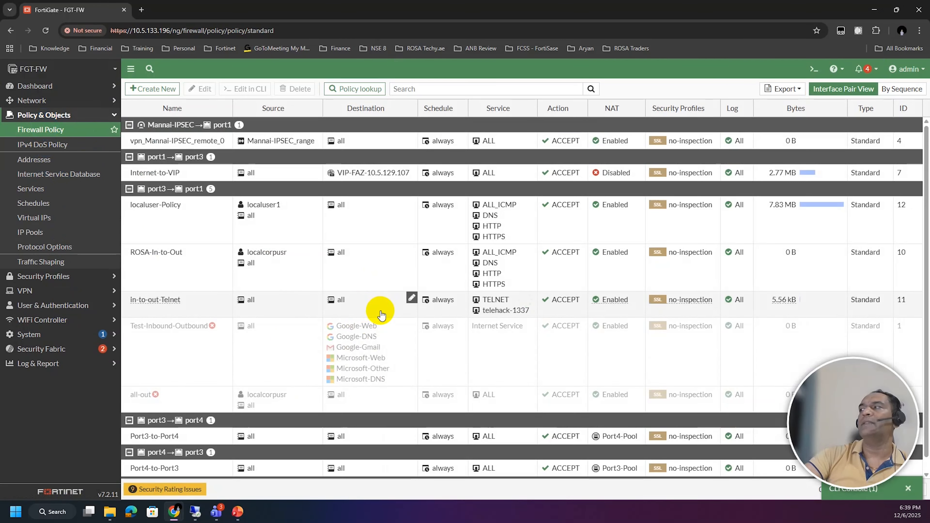
click(266, 302)
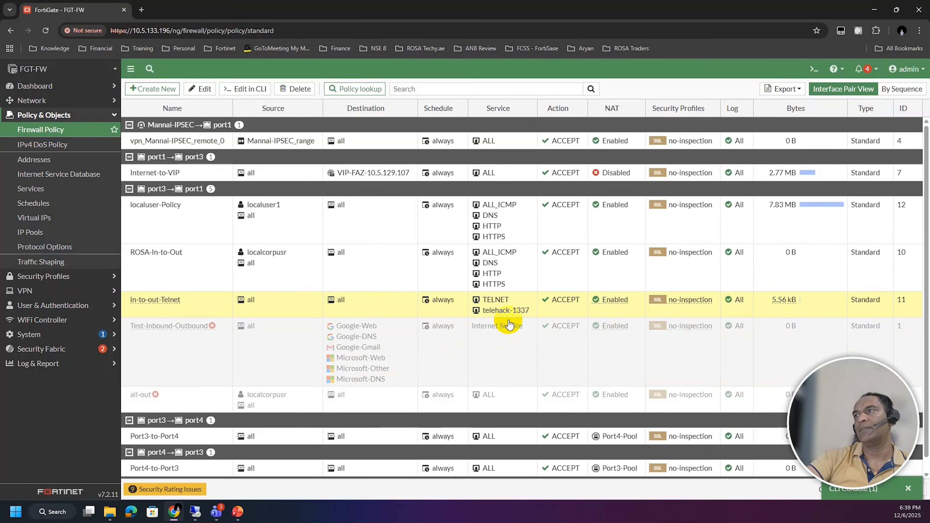
click(51, 363)
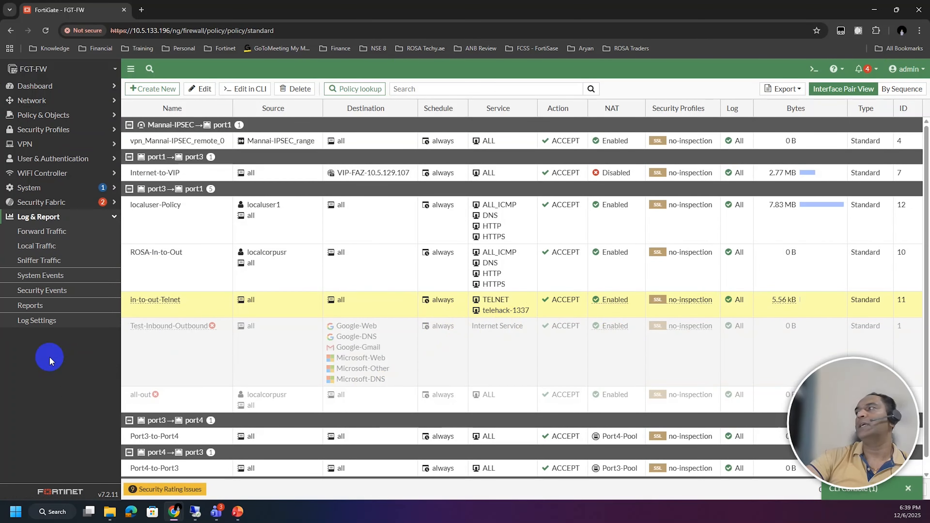
click(39, 234)
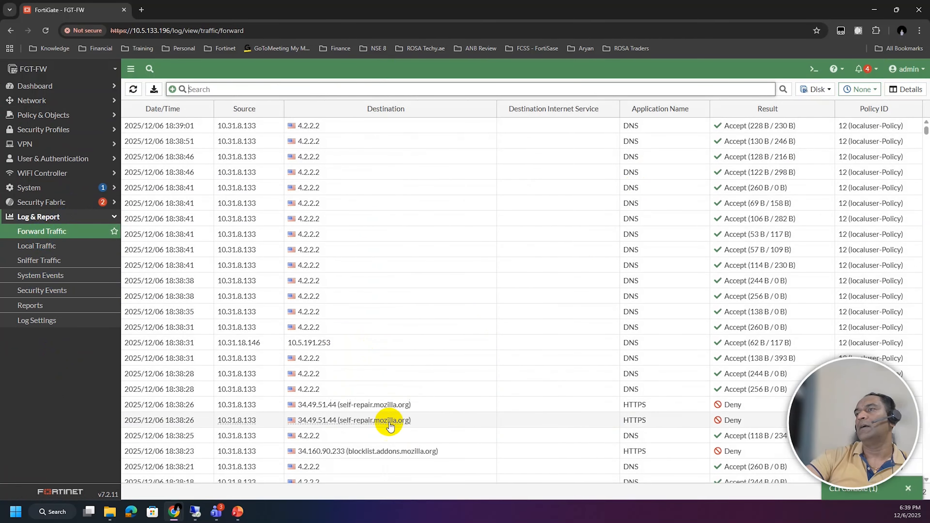
Examine the Forward Traffic log for the telehack.com entry and compare its policy ID with the surrounding DNS and HTTPS entries
scroll(400, 385, down, 1)
scroll(689, 291, down, 5)
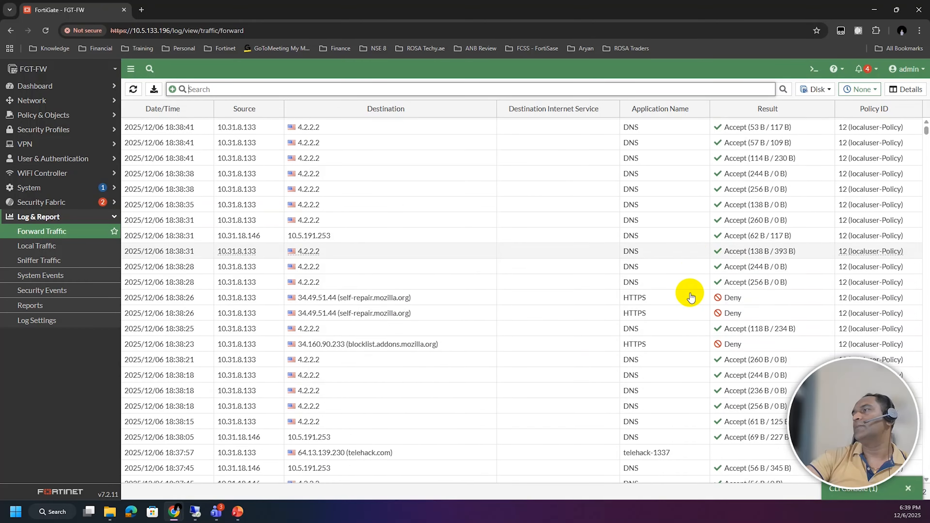
click(698, 271)
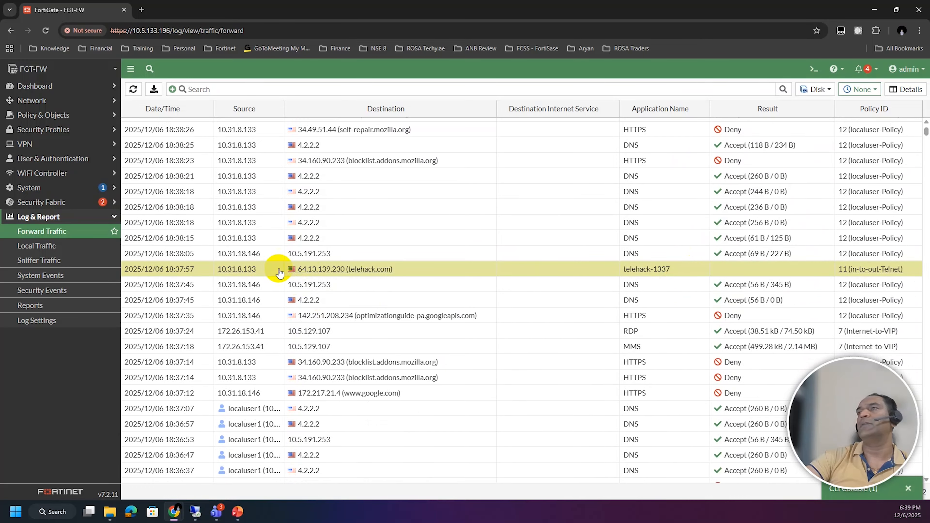
mouse_move(886, 278)
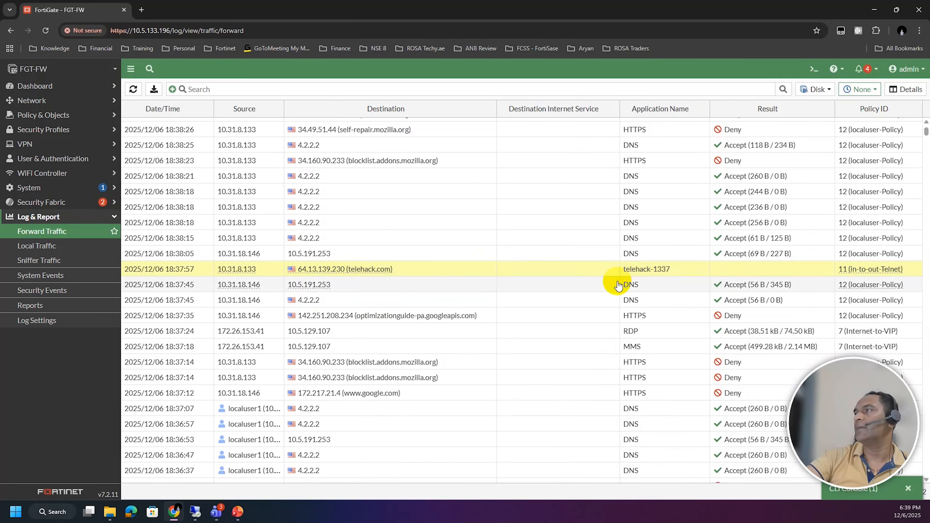
scroll(408, 265, up, 6)
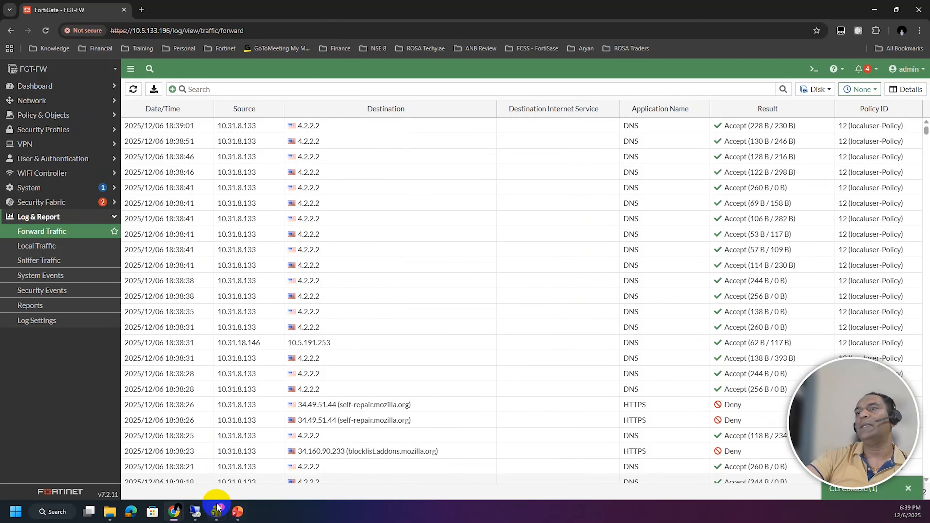
scroll(563, 290, down, 10)
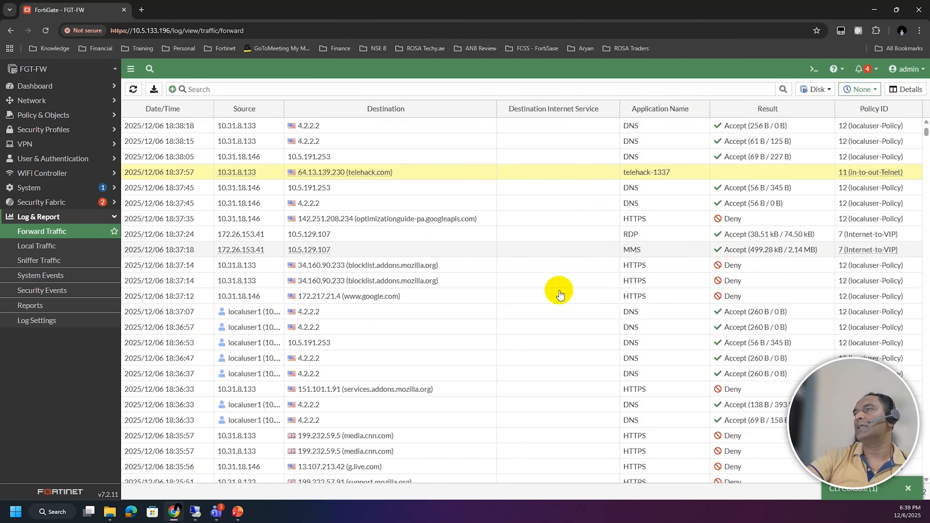
scroll(560, 295, down, 10)
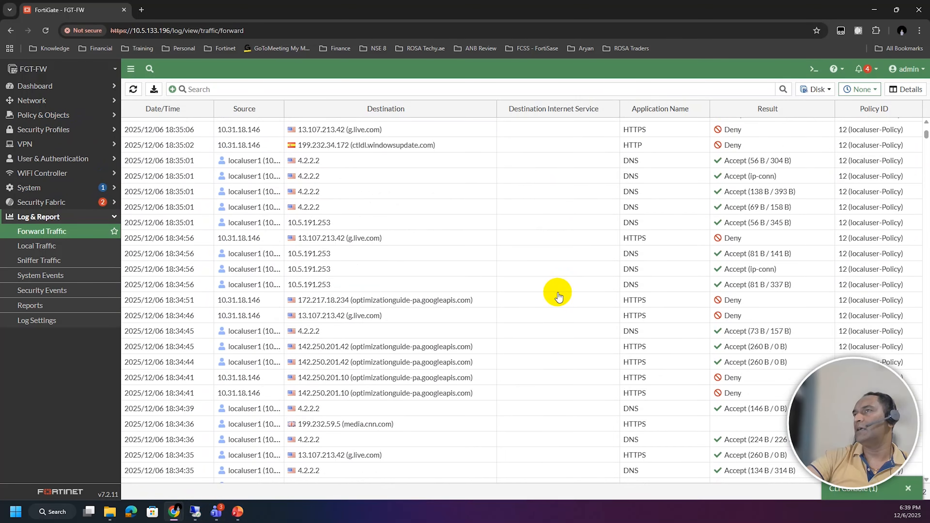
scroll(558, 294, up, 15)
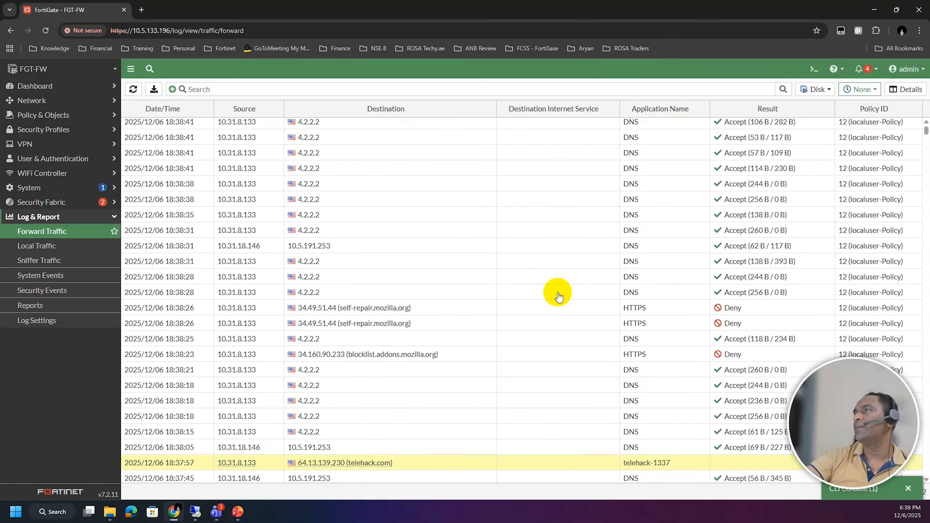
Switch to the Kali VM and bring up Firefox with the firewall authentication page
mouse_move(174, 512)
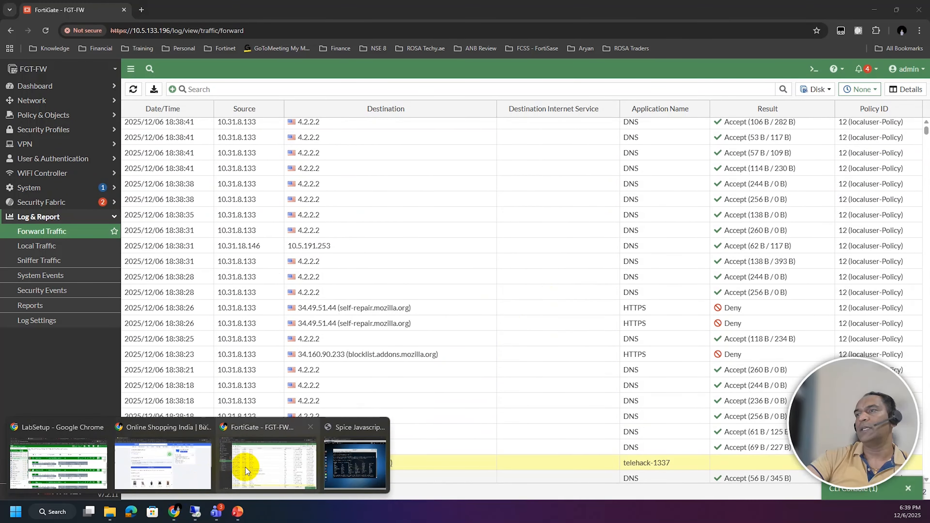
click(369, 467)
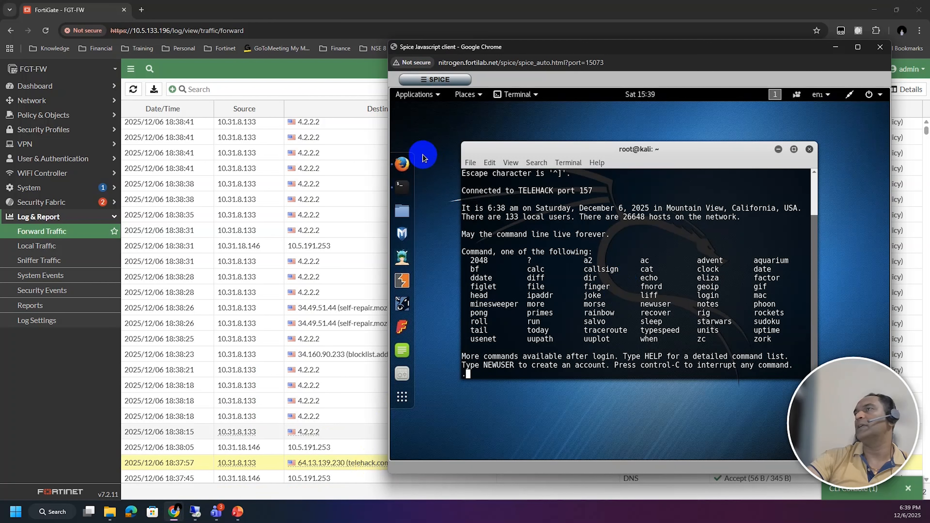
click(476, 94)
click(476, 95)
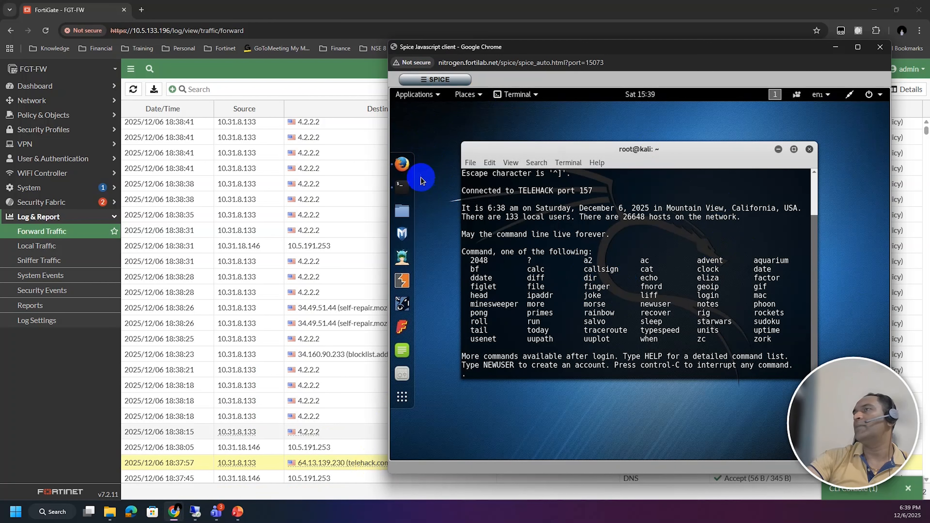
click(404, 163)
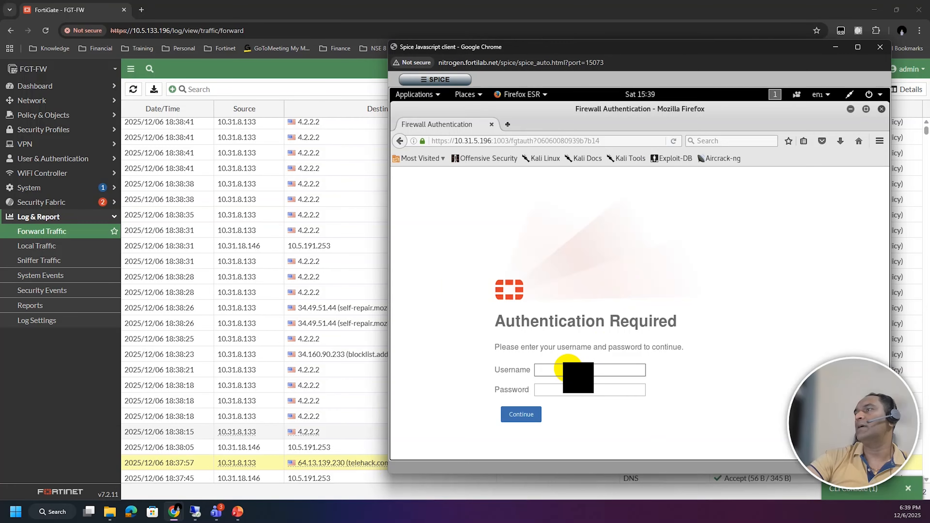
click(601, 368)
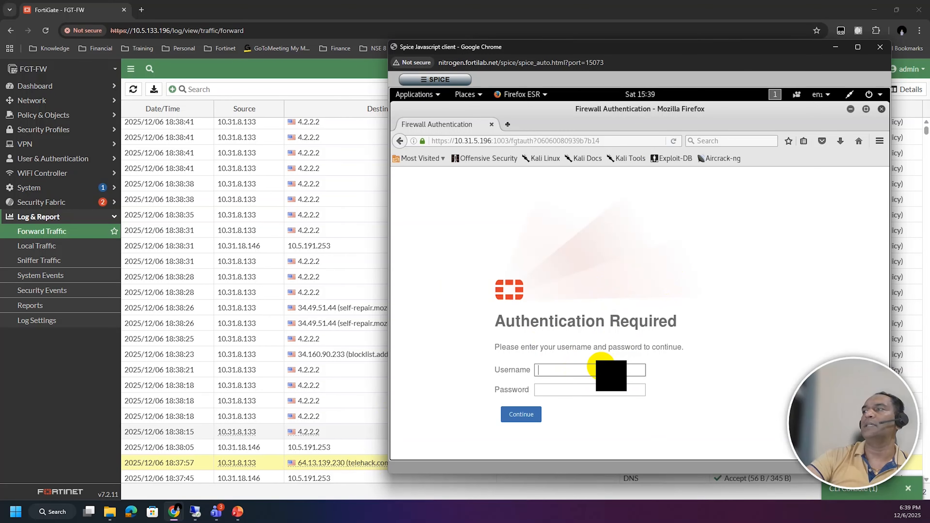
Reload the firewall authentication page, then browse to the CNN website from the same Firefox tab
click(619, 142)
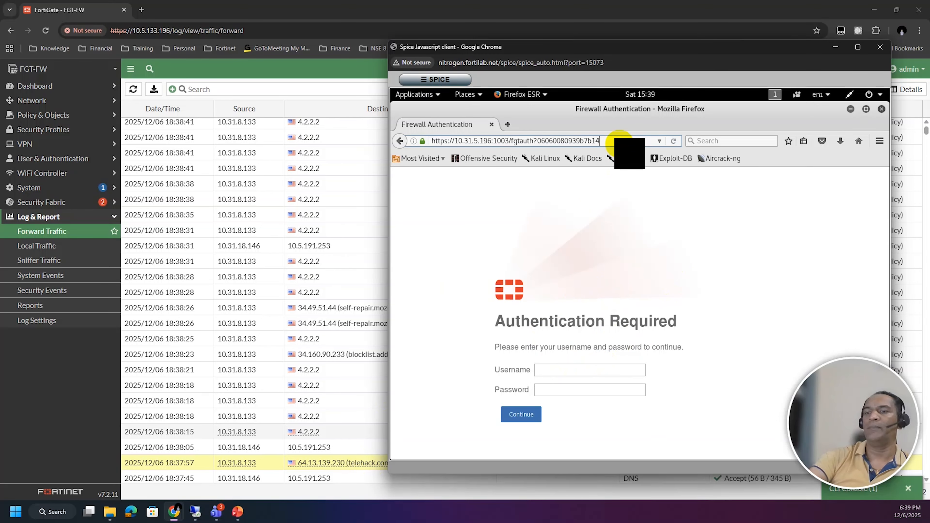
key(Return)
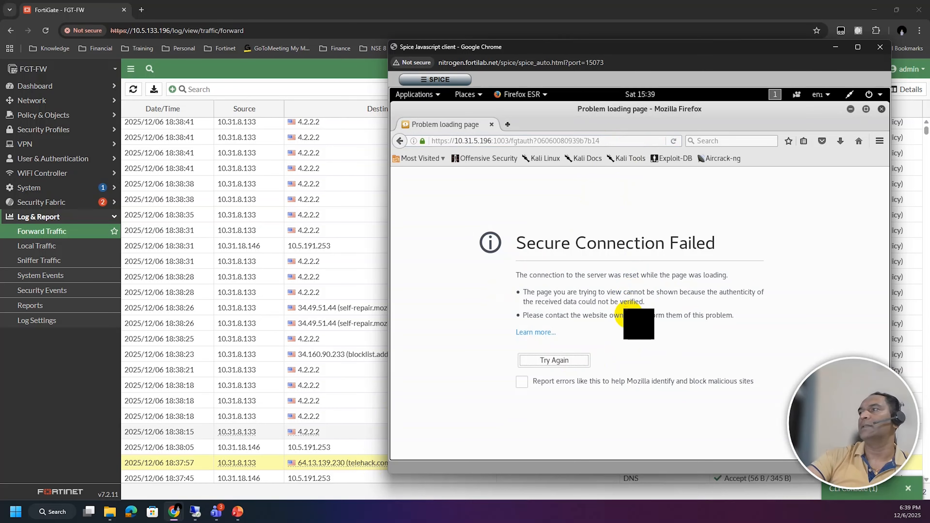
click(609, 140)
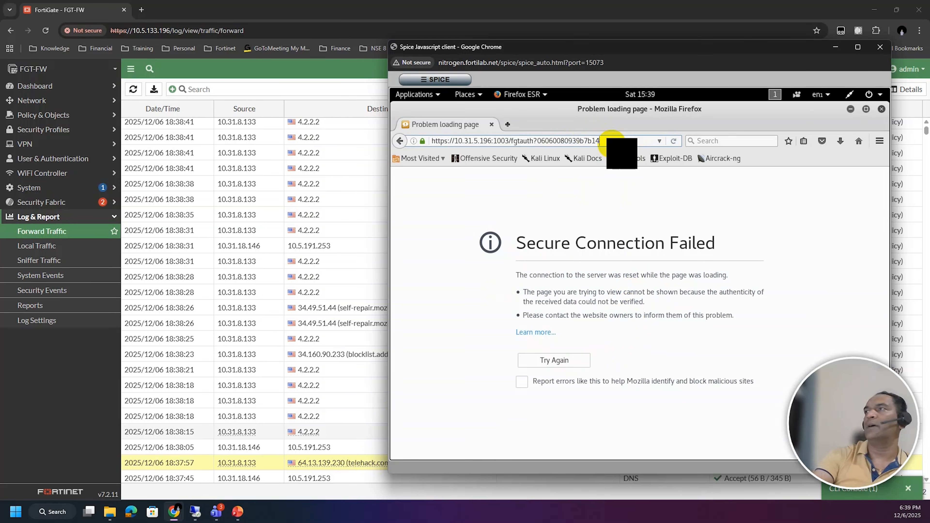
key(ctrl+a)
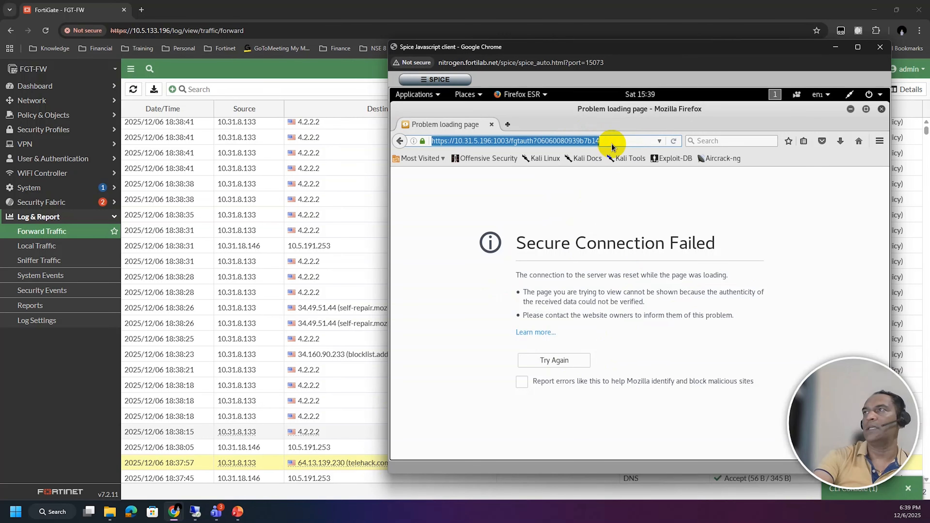
text(cnn)
key(Return)
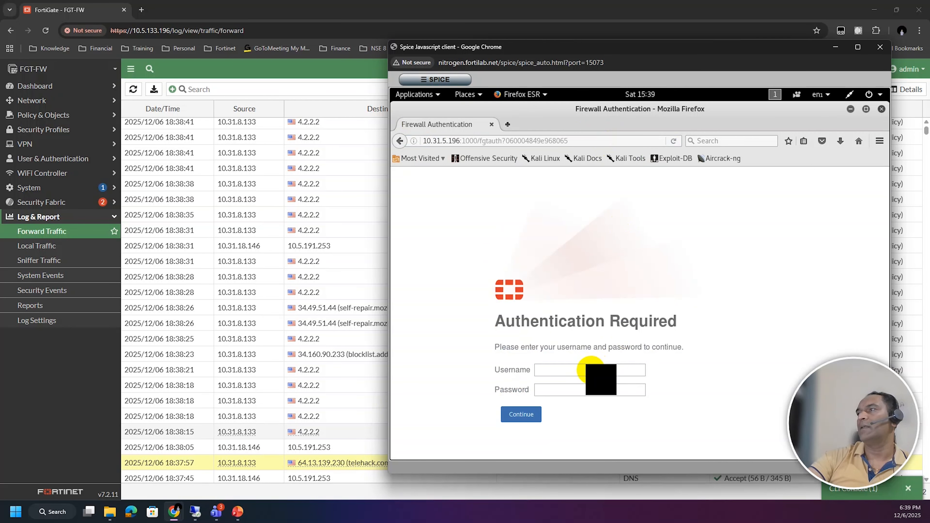
Authenticate to the firewall as localuser1 with the account password and dismiss Firefox's offer to remember the login
text(localuser1)
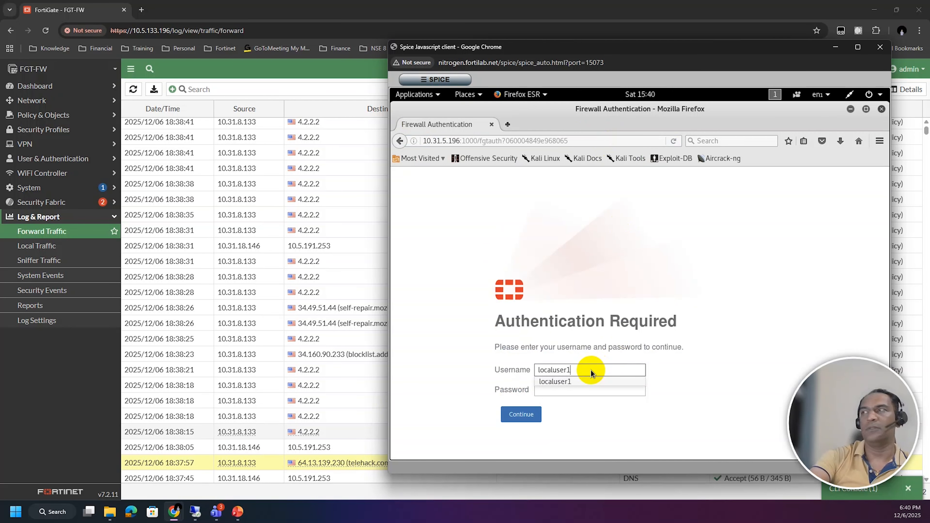
key(Tab)
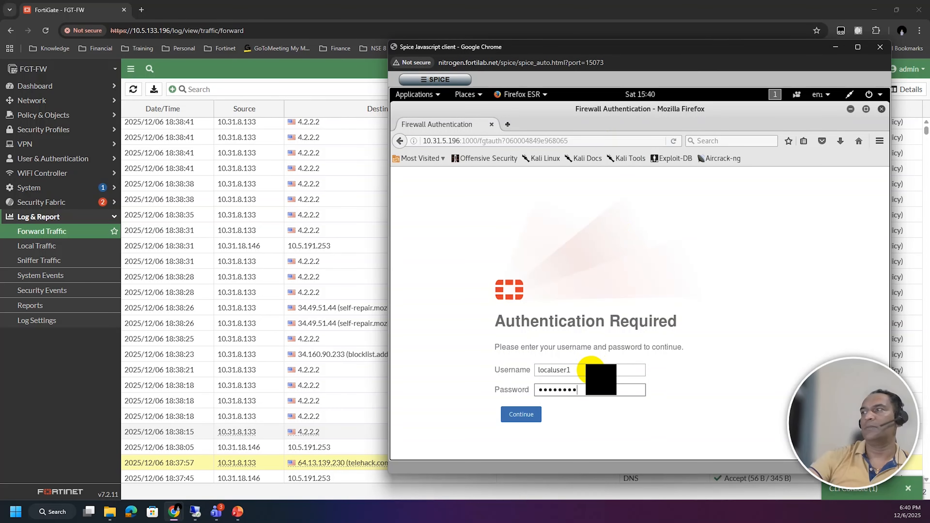
click(521, 414)
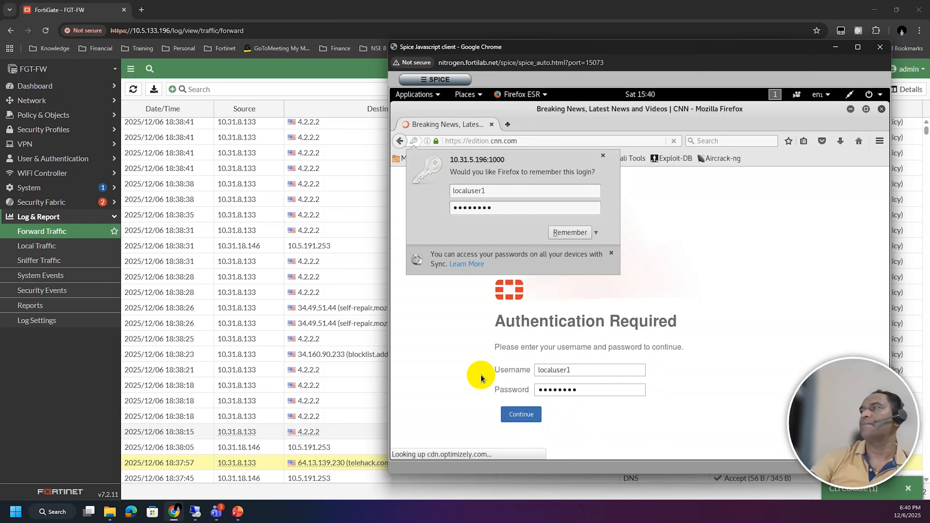
click(603, 158)
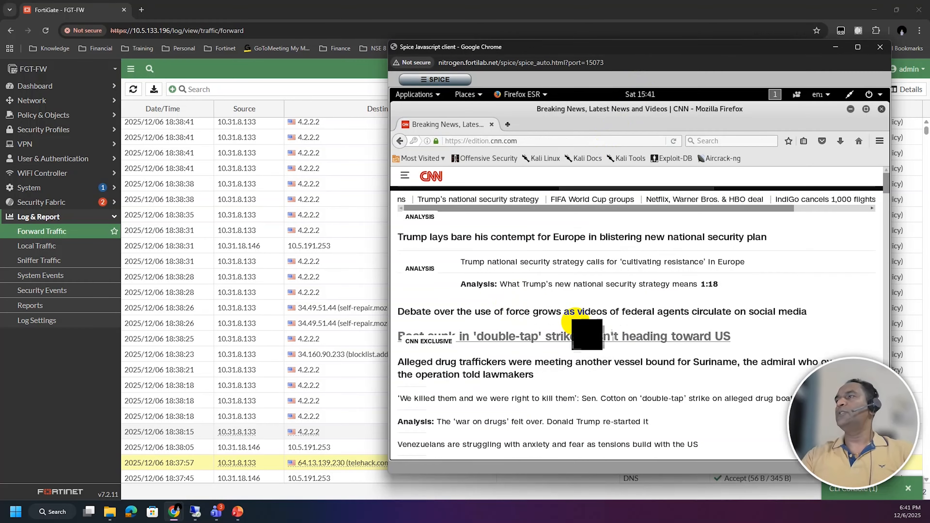
Return to FortiGate and check the localuser1 entry in the Firewall User Monitor
click(296, 246)
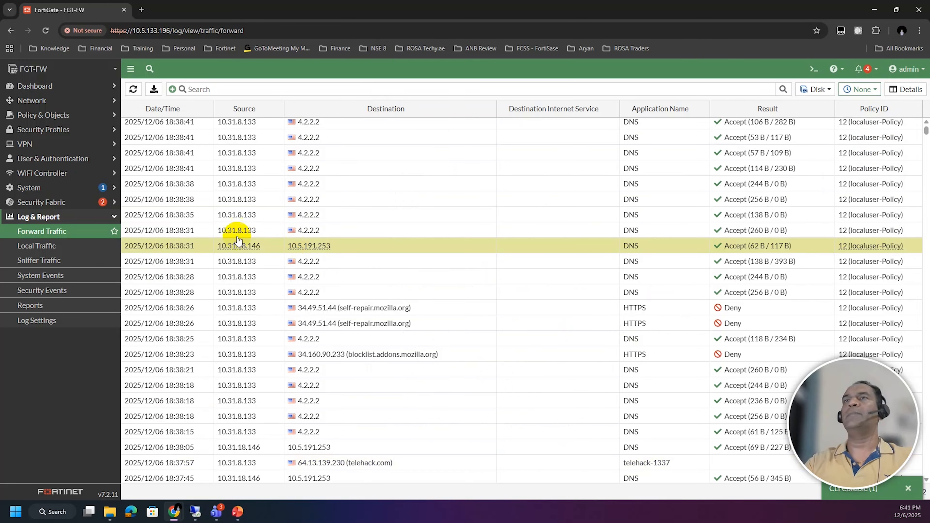
click(48, 87)
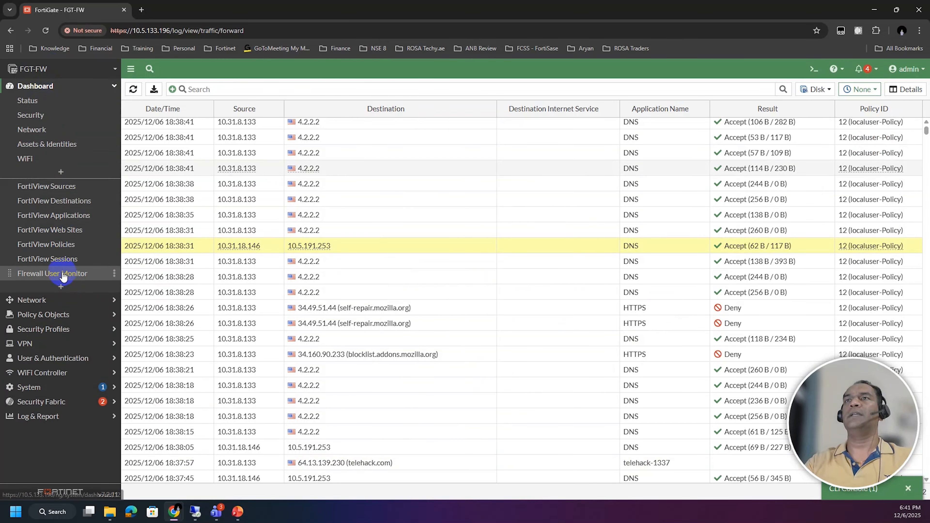
click(63, 274)
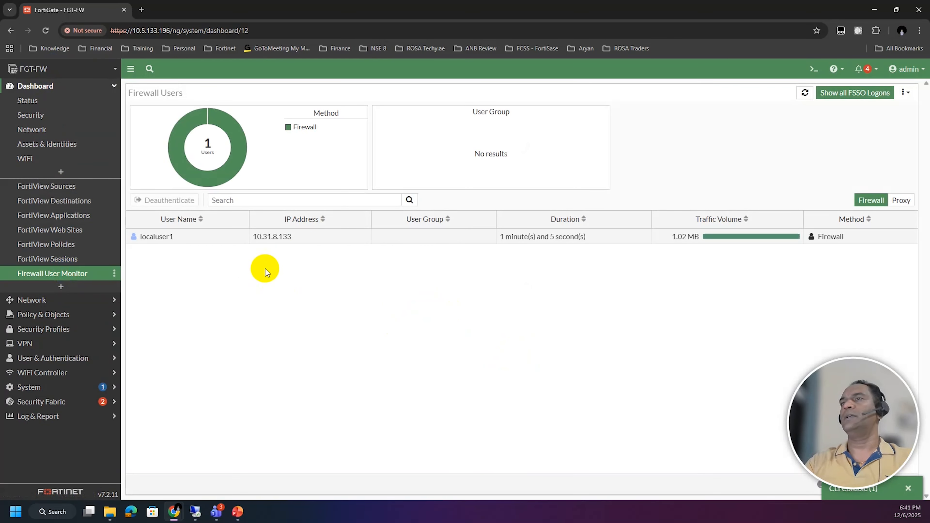
click(333, 241)
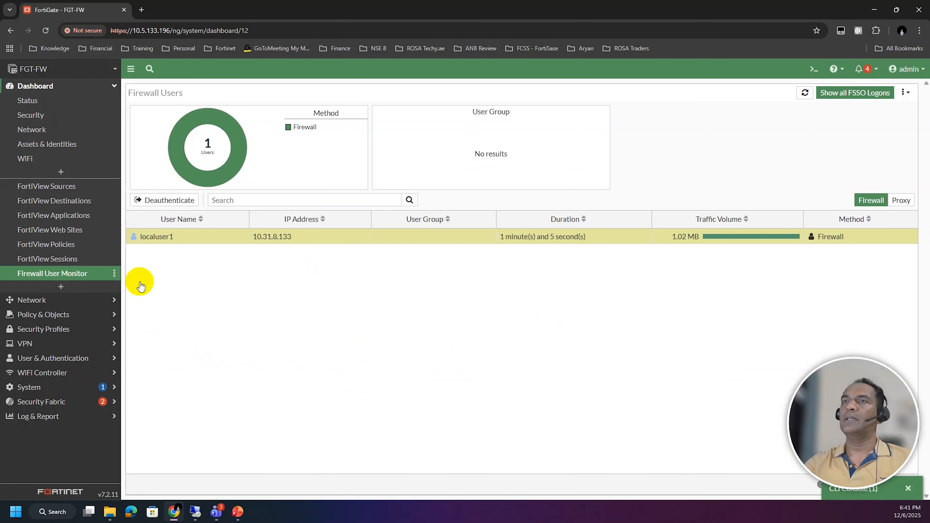
Review the source users of ROSA-In-to-Out and localuser-Policy in the firewall policy list
click(58, 314)
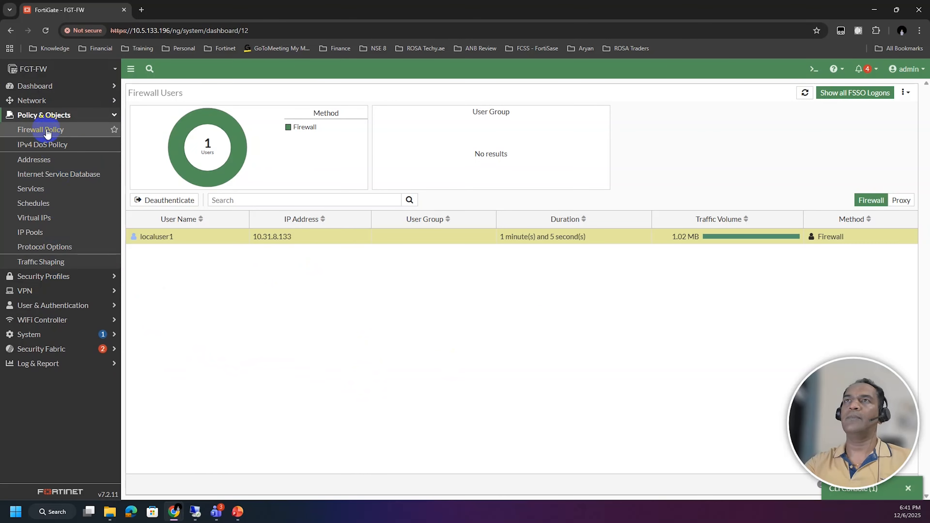
click(97, 128)
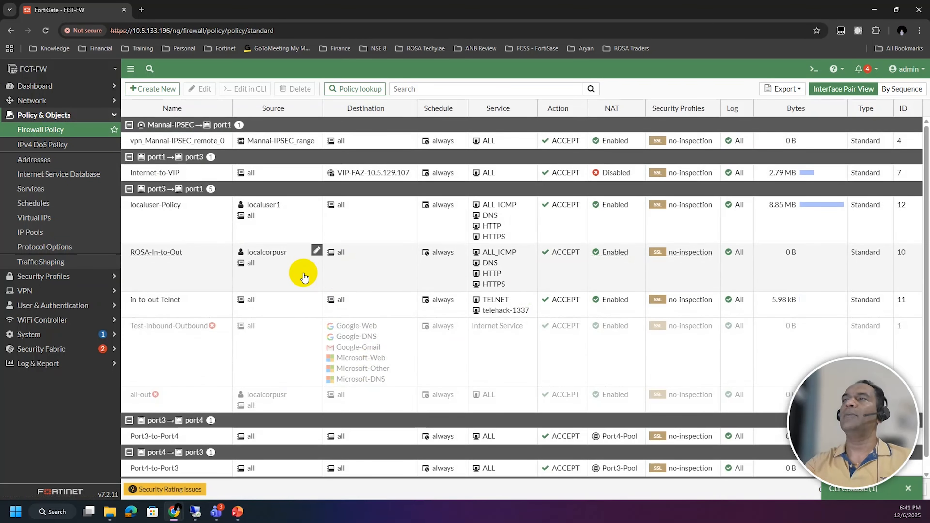
click(303, 277)
click(274, 220)
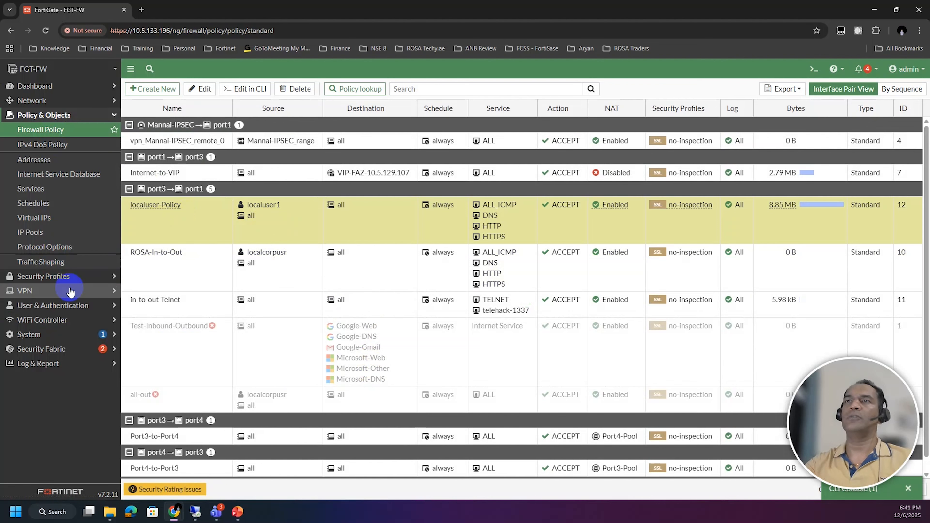
Review the local and RADIUS accounts in User Definition and the Fortinet Single Sign-On group in User Groups
click(62, 305)
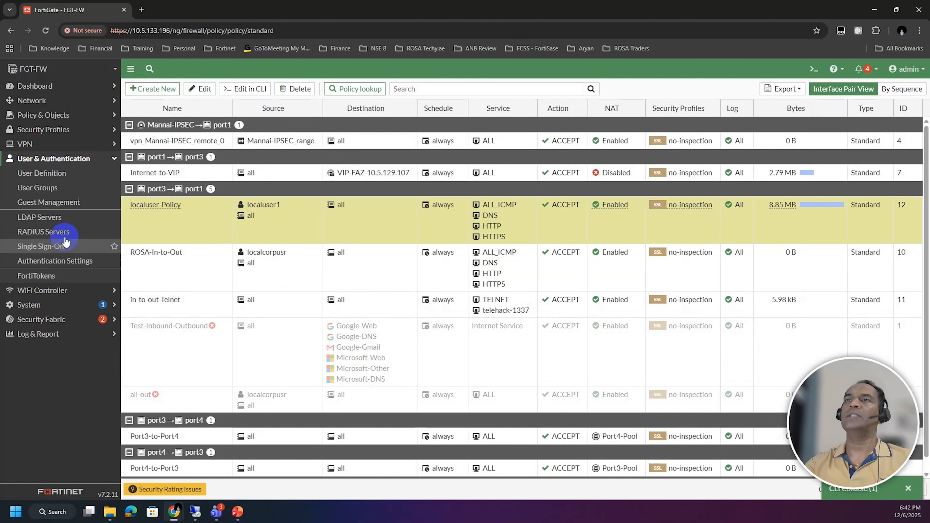
click(62, 180)
click(204, 156)
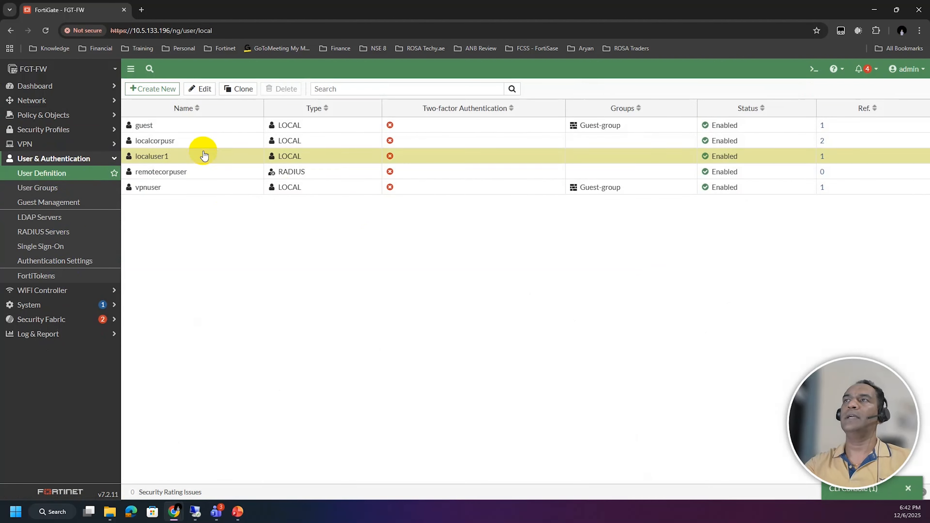
click(332, 172)
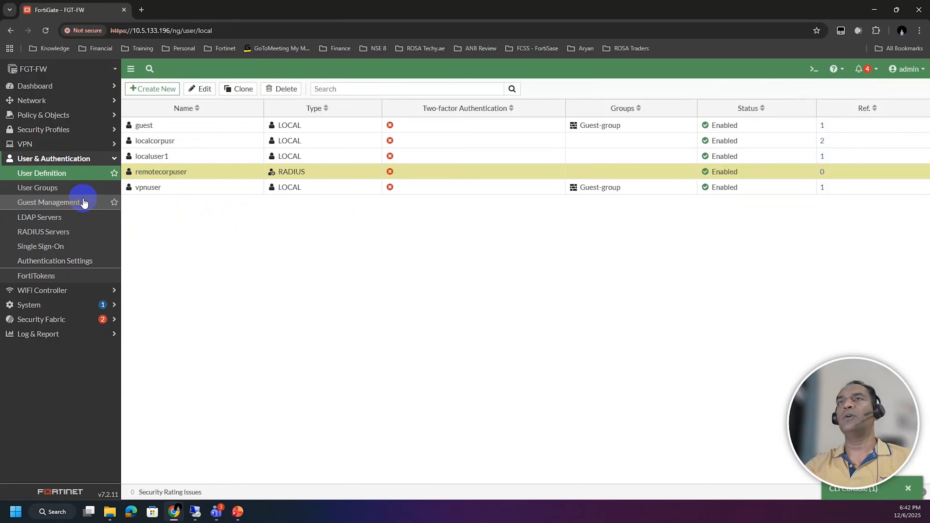
click(55, 191)
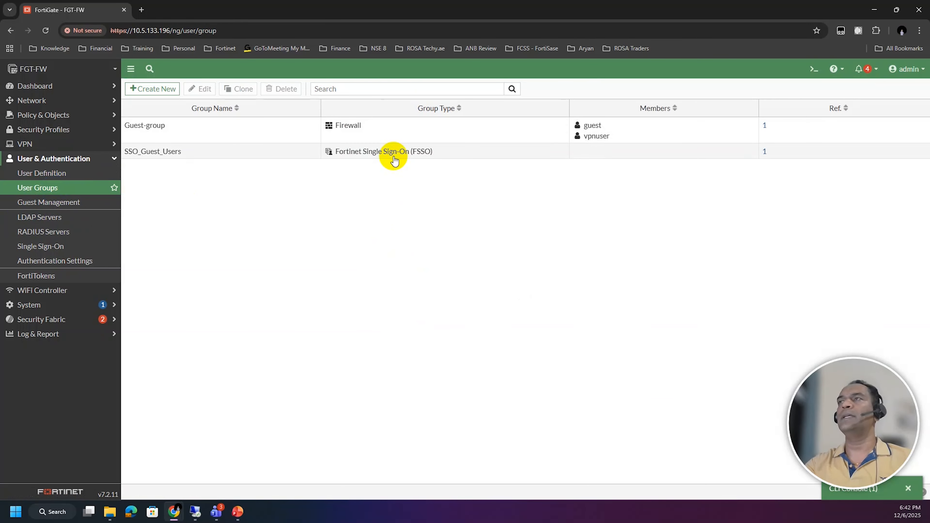
click(364, 151)
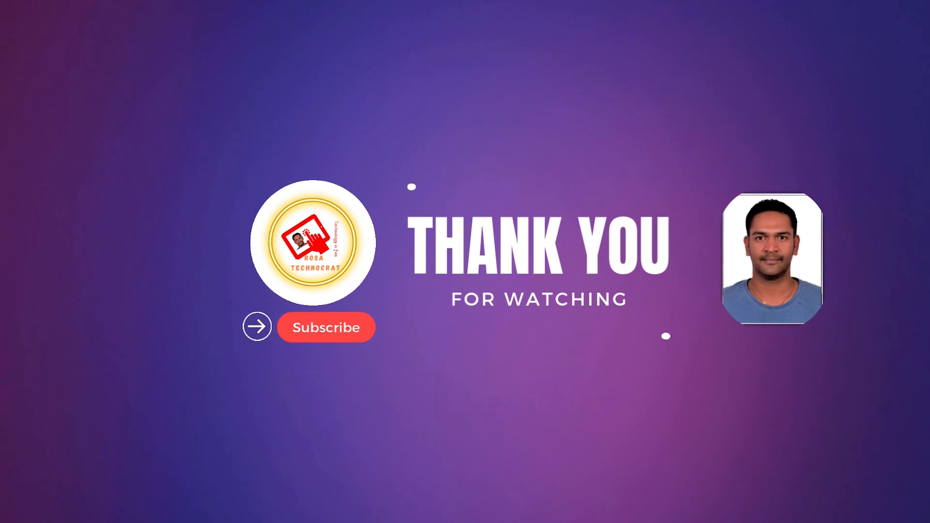